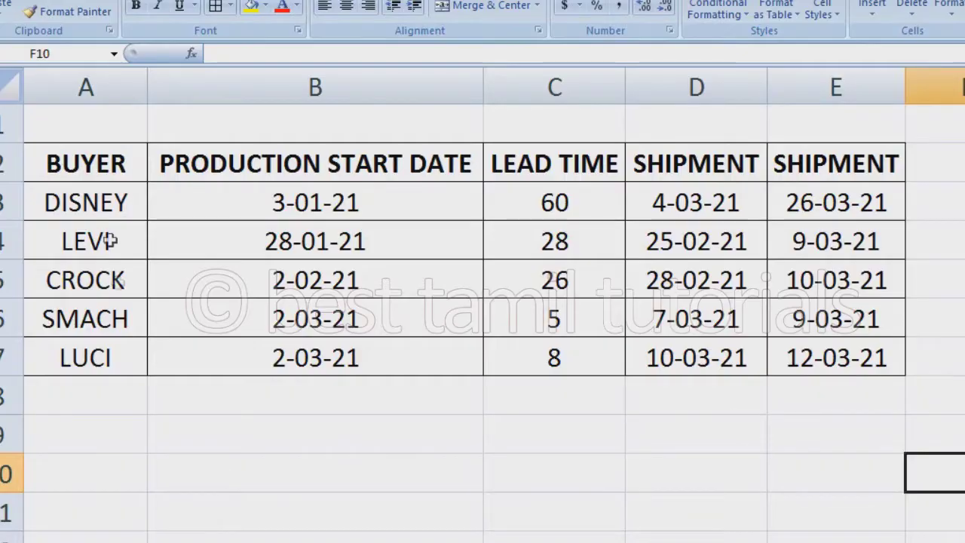
Widen columns D and E to fit their full SHIPMENT DATE headings
left_click(98, 163)
left_click(355, 166)
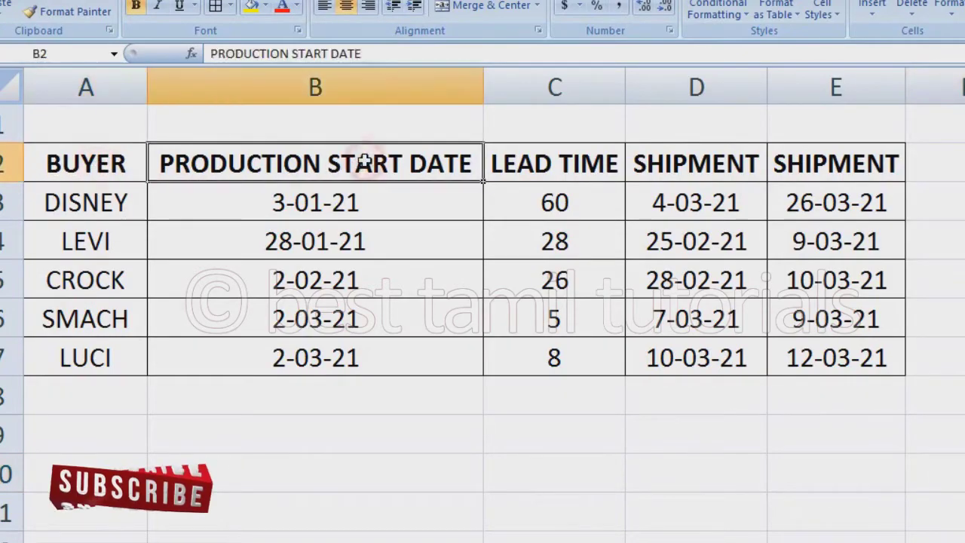
left_click(577, 162)
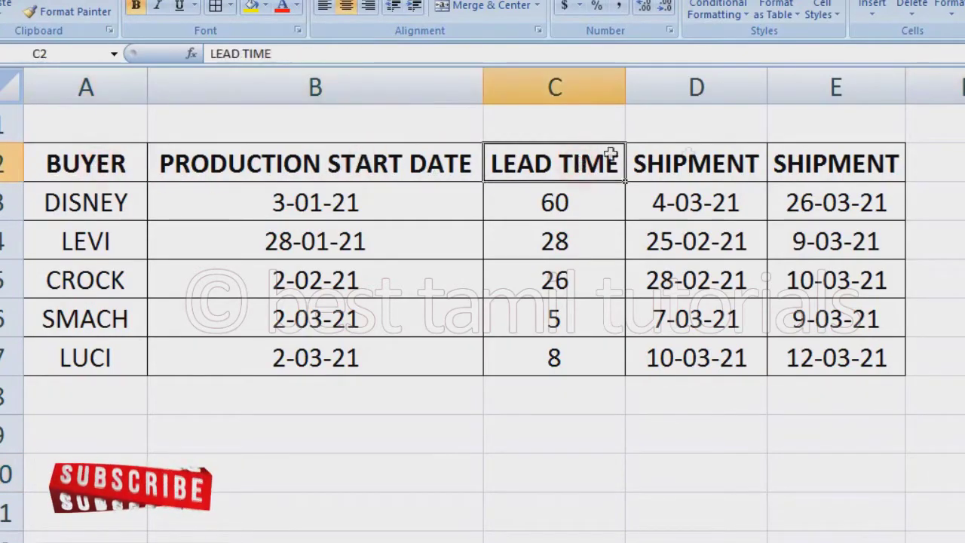
left_click(699, 157)
double_click(768, 92)
left_click(379, 166)
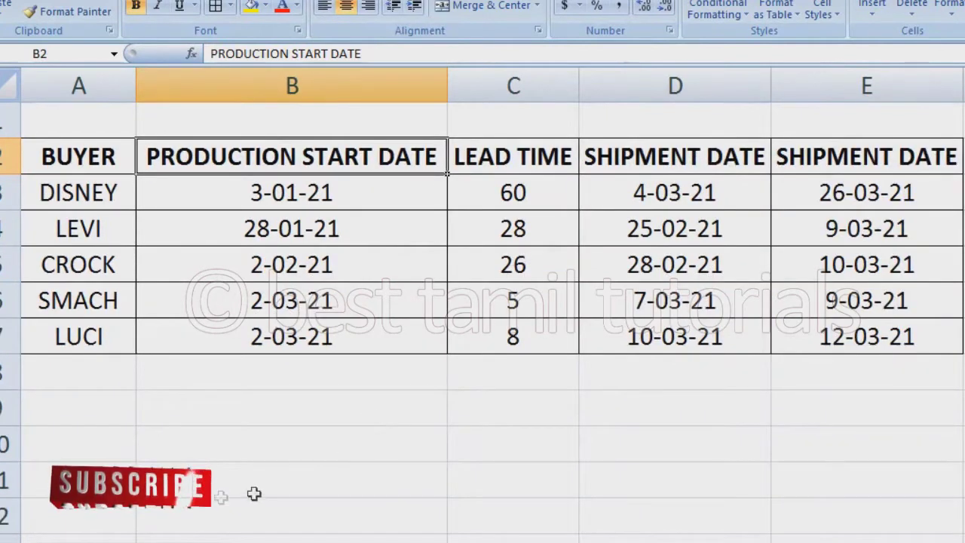
Copy the BUYER heading and buyer names from A2:A7 to a new table starting at A10
left_click_drag(87, 157, 95, 336)
key("ctrl+c")
left_click(121, 448)
key("ctrl+v")
Copy the remaining table headings from B2:E2 to row 10, starting at B10
left_click_drag(291, 158, 796, 166)
key("ctrl+c")
left_click(256, 440)
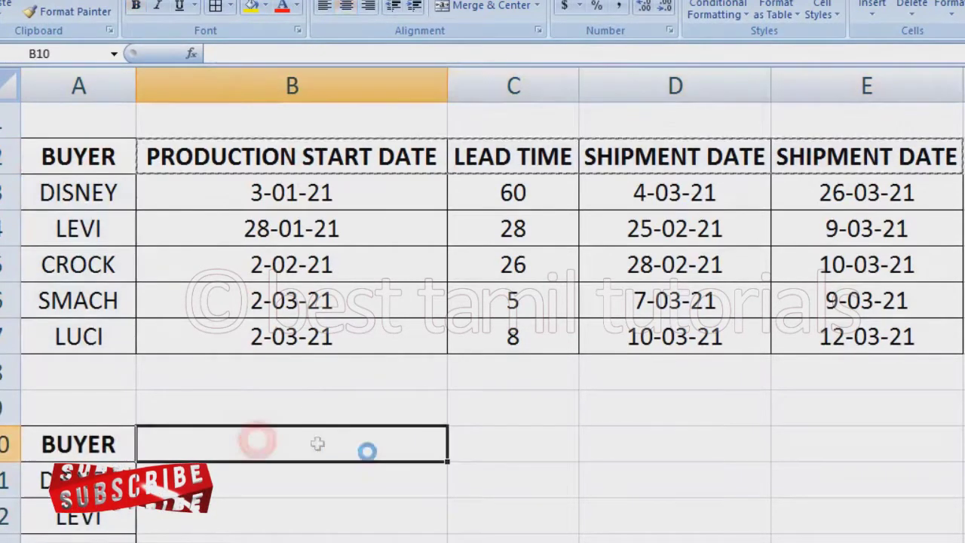
key("ctrl+v")
Apply borders to every cell of the new table in A10:E15
scroll(371, 452, "down", 1)
left_click(97, 328)
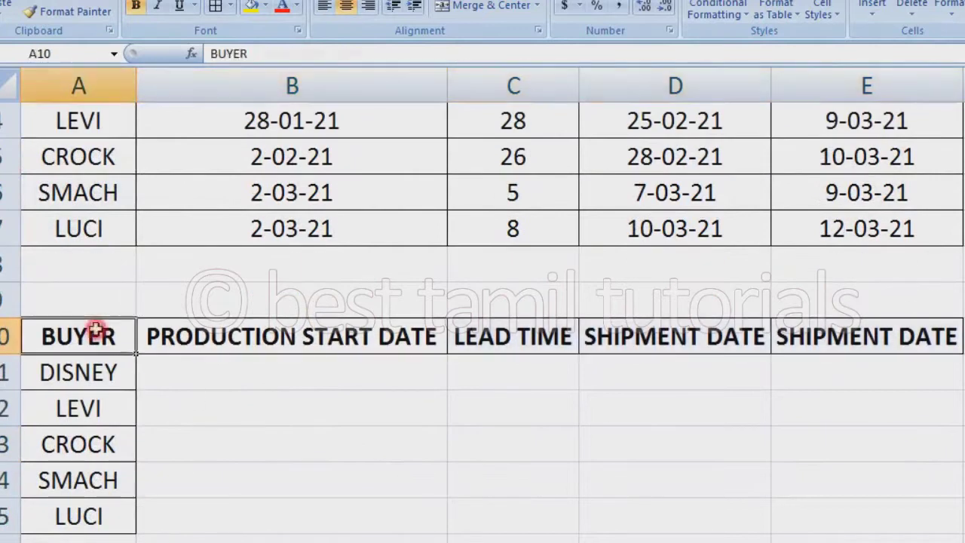
left_click(840, 521, "shift")
left_click(216, 6)
left_click(399, 321)
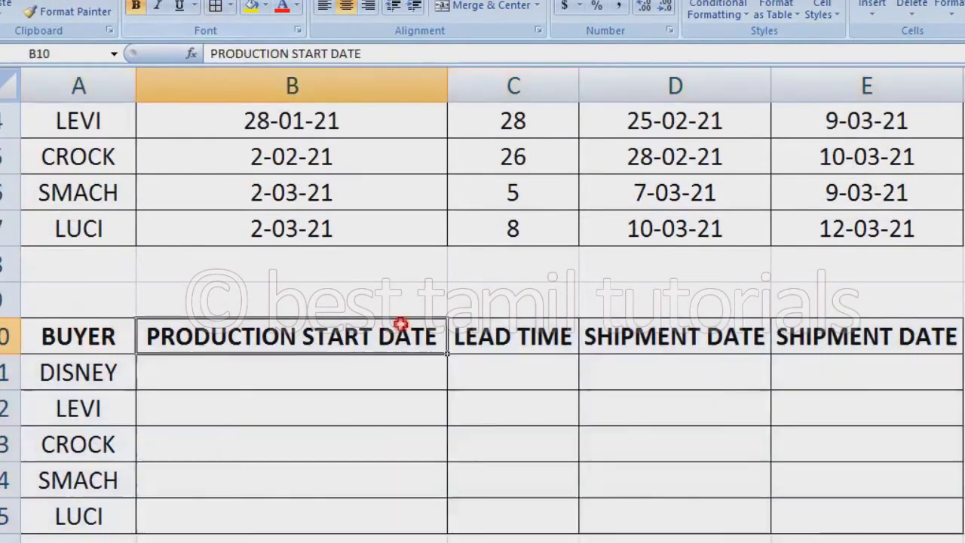
Enter 02/01/2021 as the production start date for DISNEY in B11
left_click(352, 375)
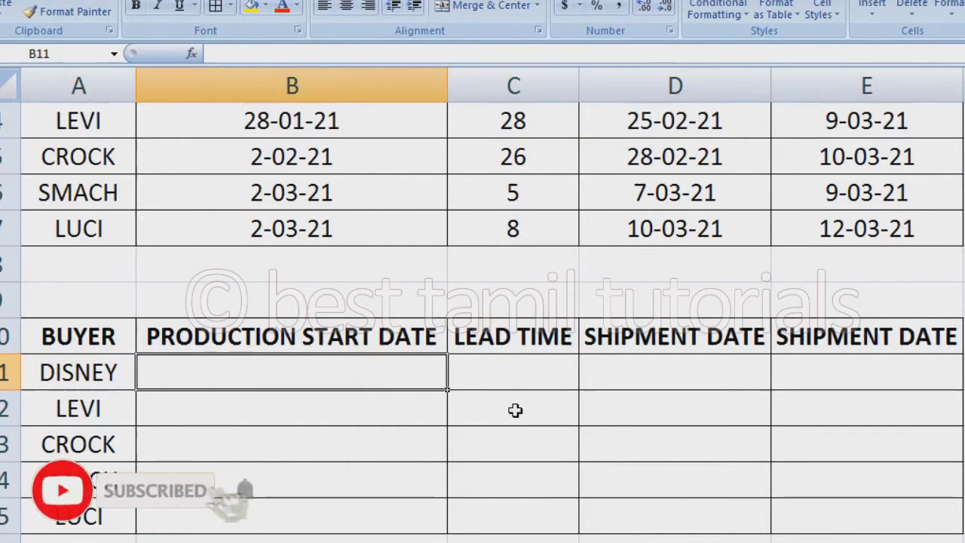
type("02")
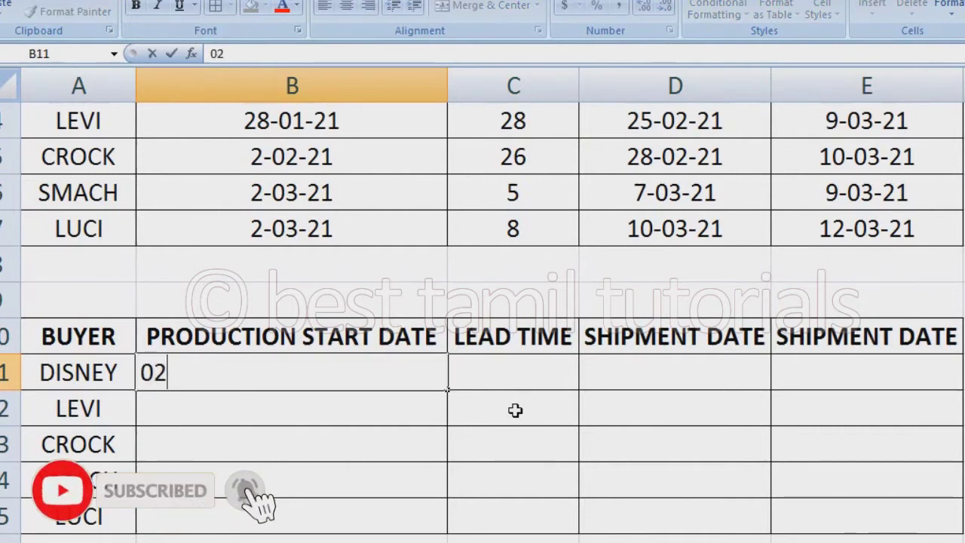
type("/018")
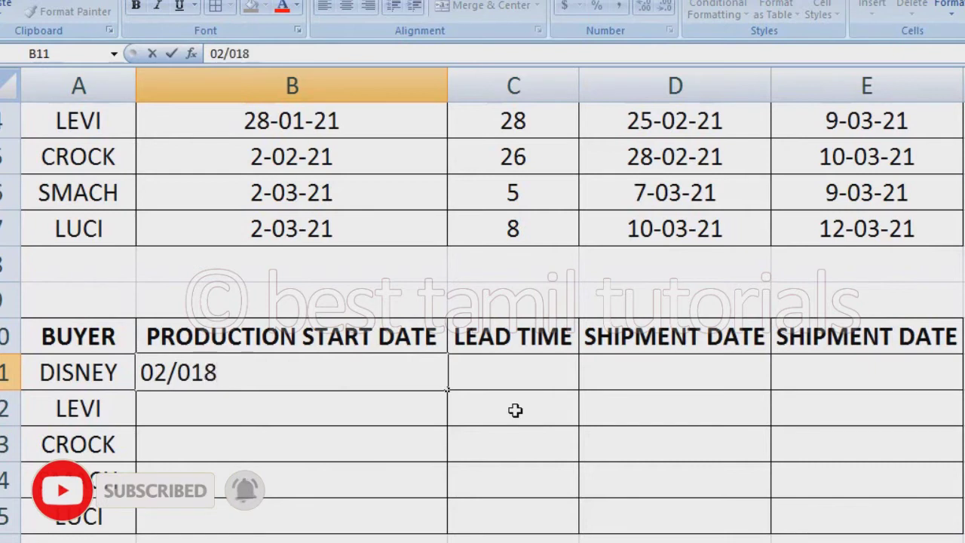
key("BackSpace")
type("/2021")
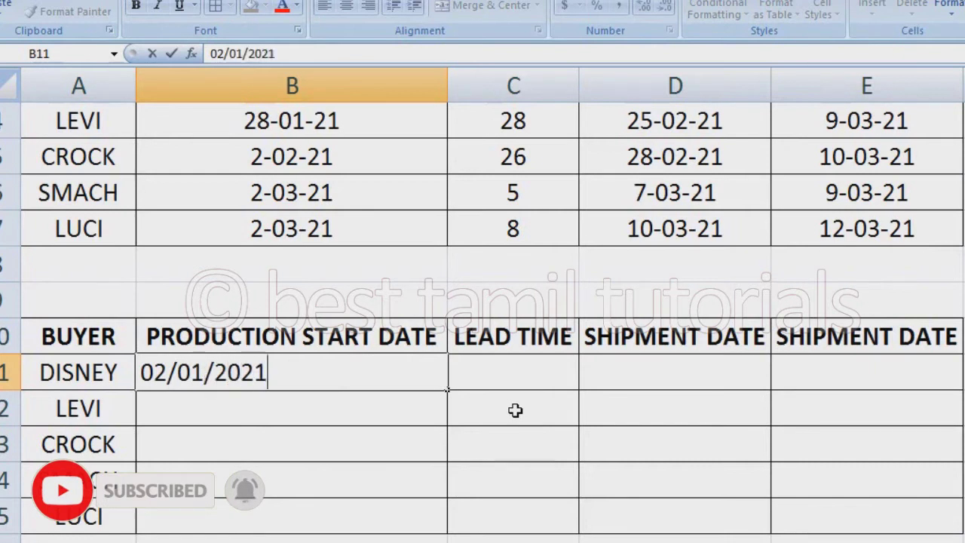
key("Tab")
key("Left")
key("Down")
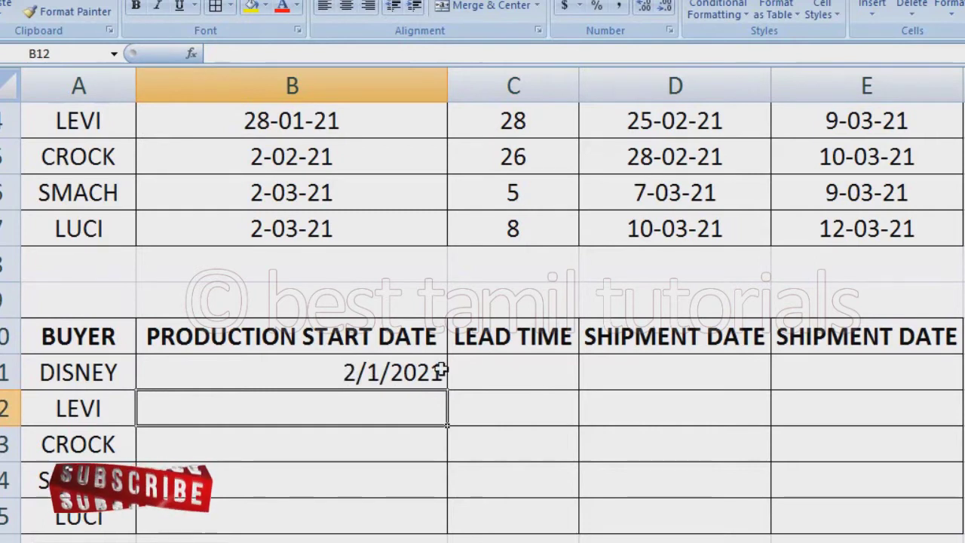
Open the cell formatting for B11:B15 and choose the custom date format d-mmm-yy
left_click(379, 372)
left_click(351, 517, "shift")
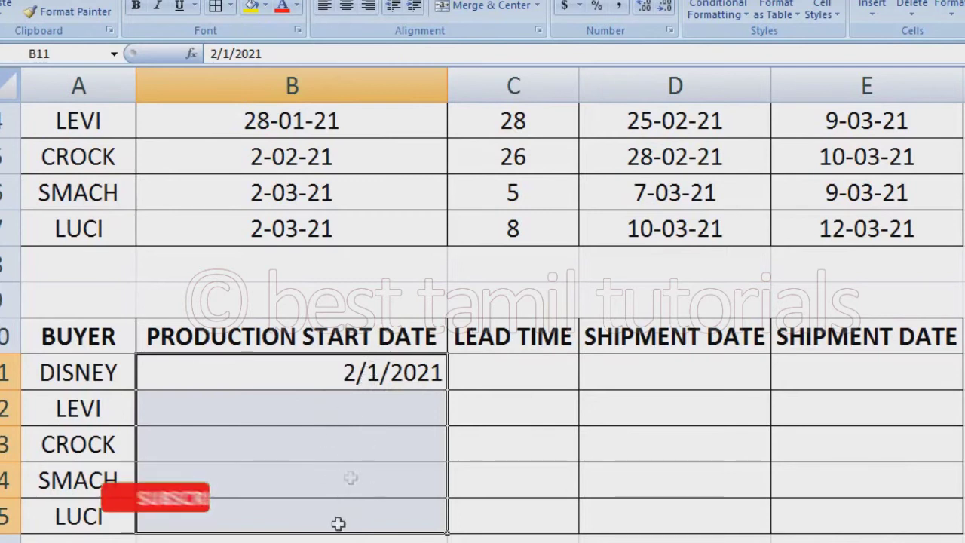
right_click(350, 469)
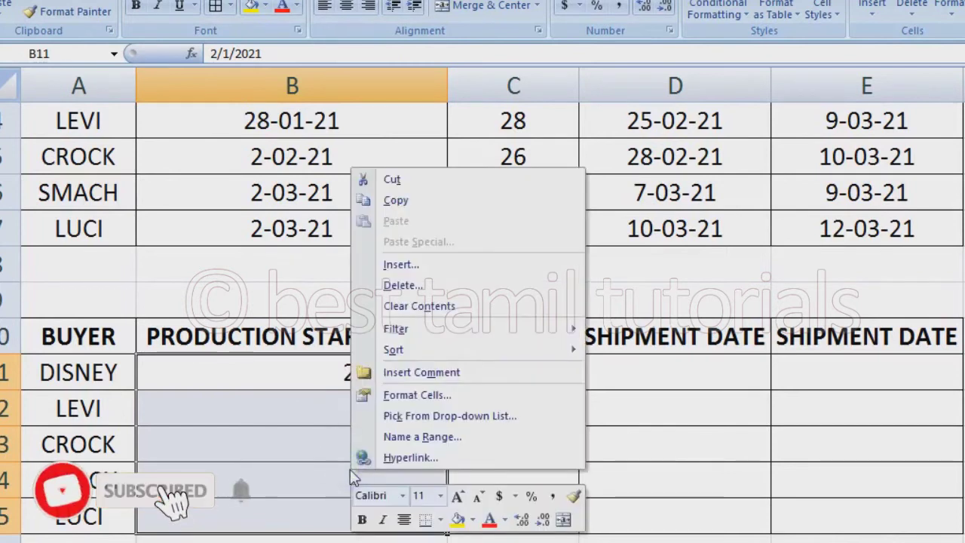
left_click(417, 395)
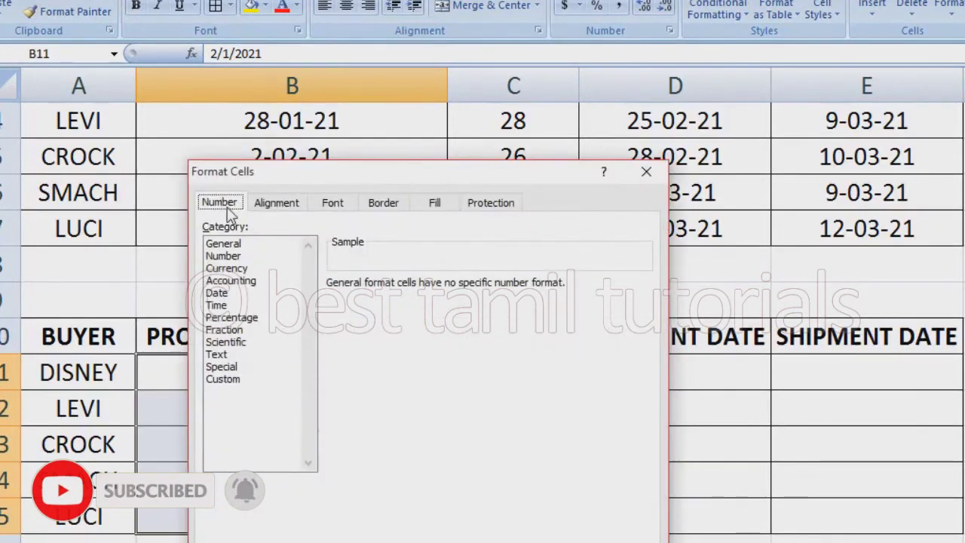
left_click(235, 378)
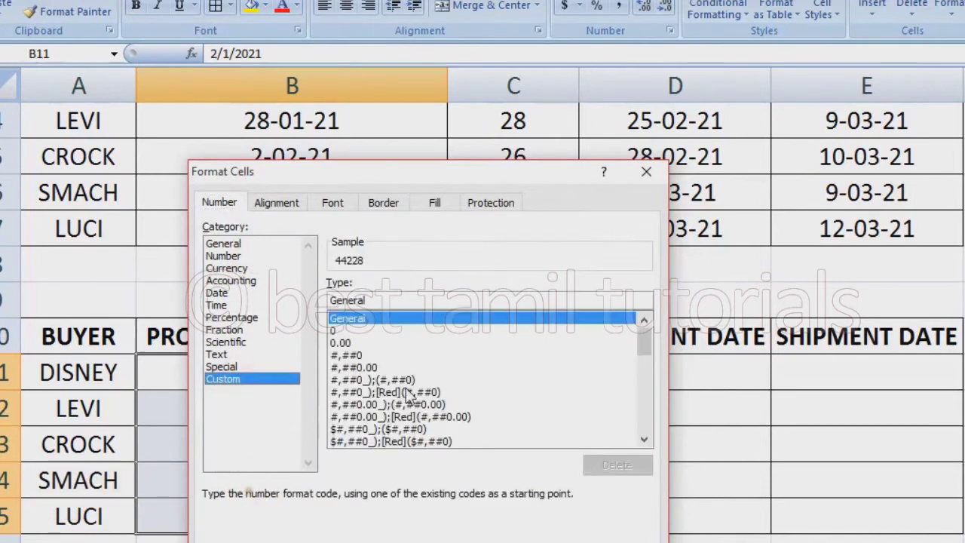
left_click(421, 375)
scroll(421, 373, "down", 4)
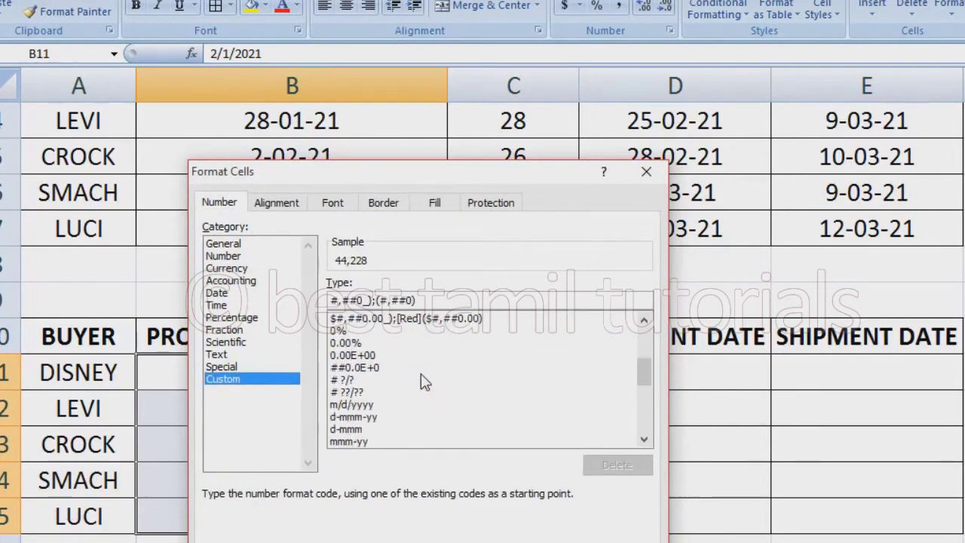
scroll(421, 374, "down", 1)
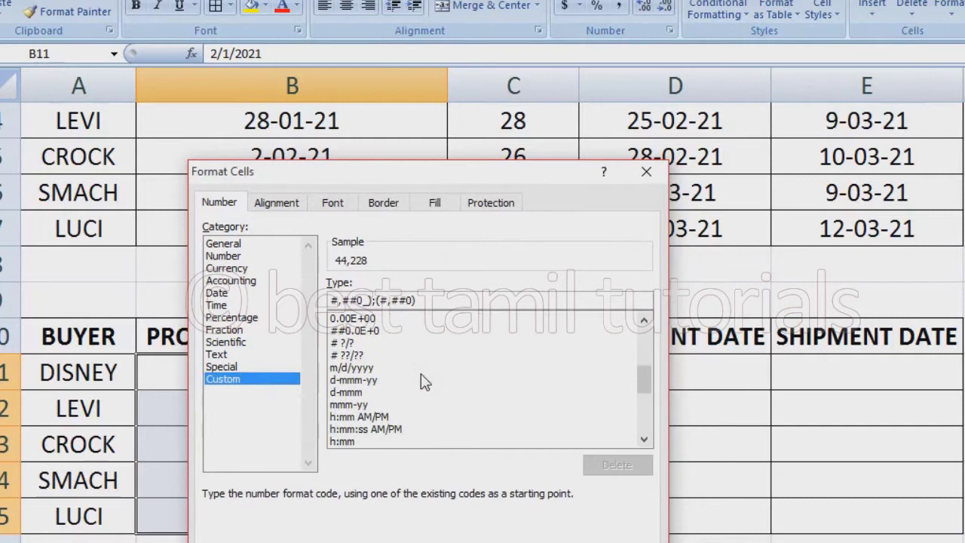
left_click(360, 381)
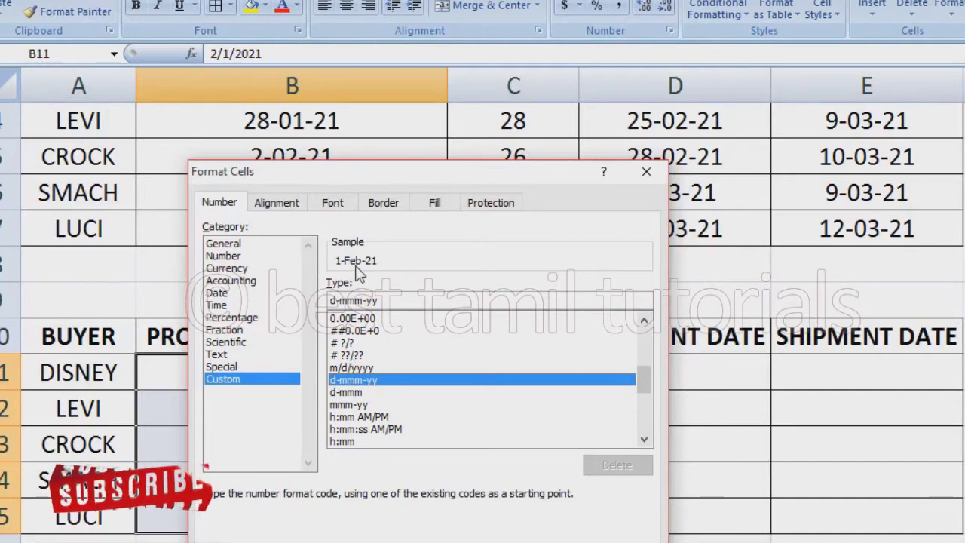
Edit the custom date format code to d-mm-yy and apply it to B11:B15
left_click(362, 300)
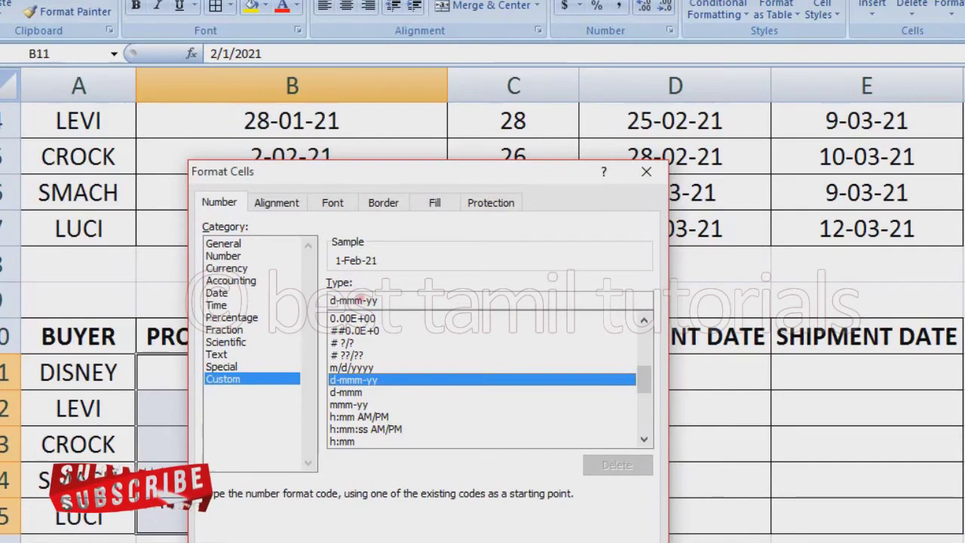
key("BackSpace")
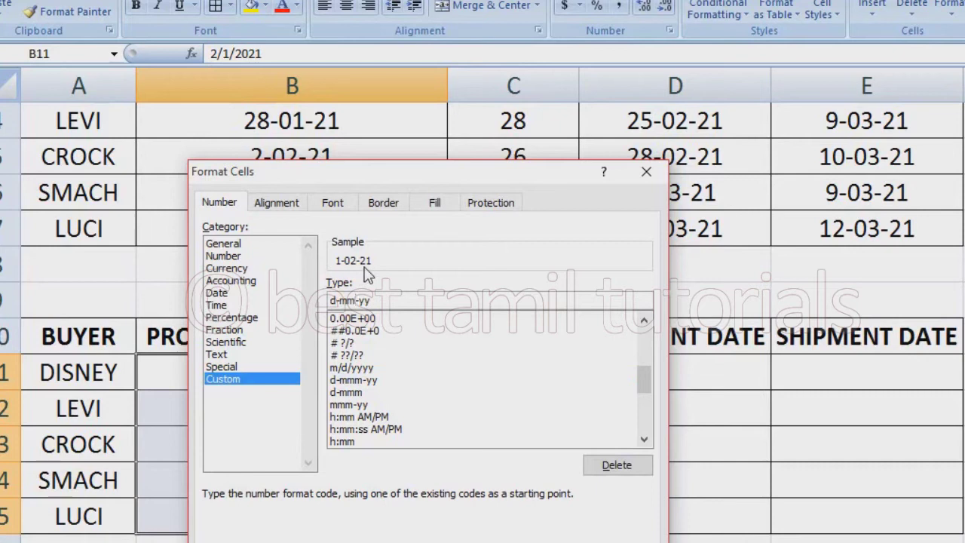
type("m")
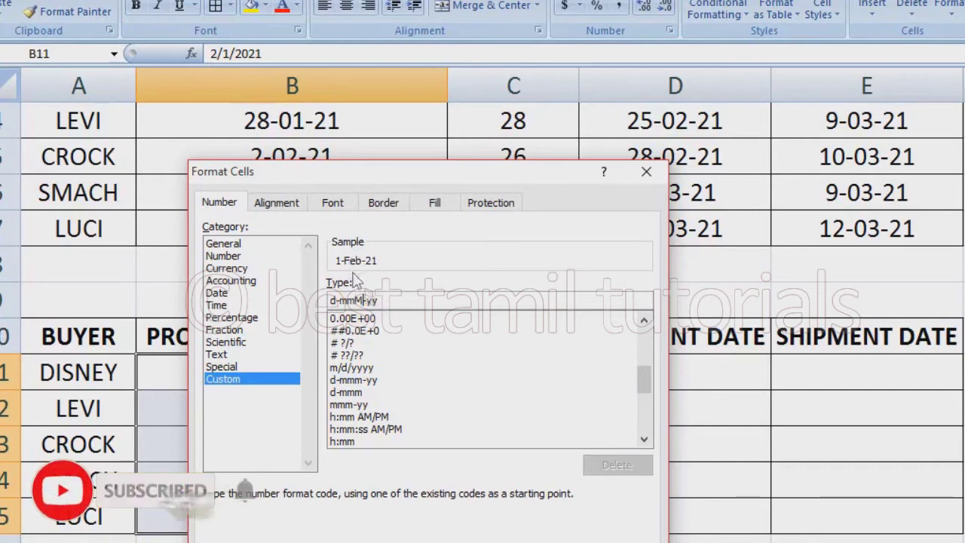
key("BackSpace")
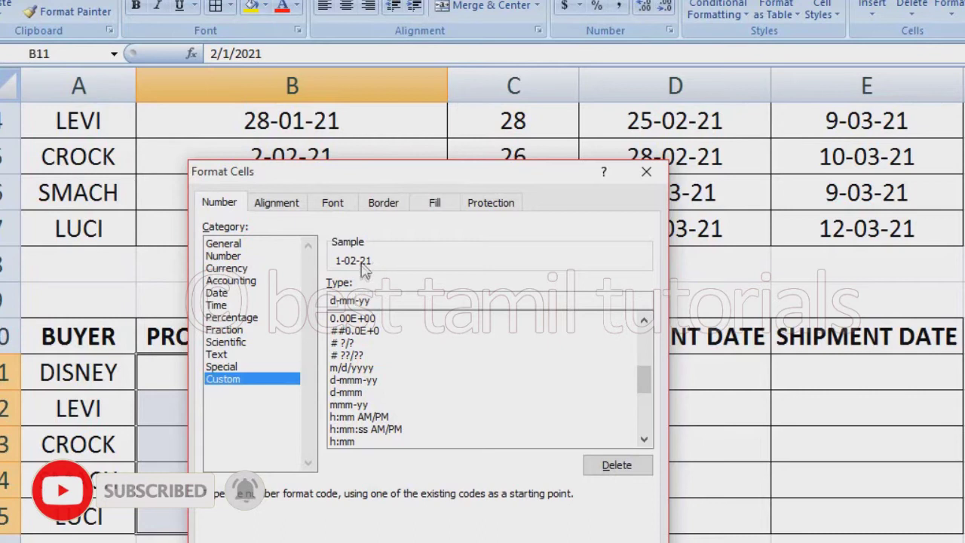
left_click(537, 520)
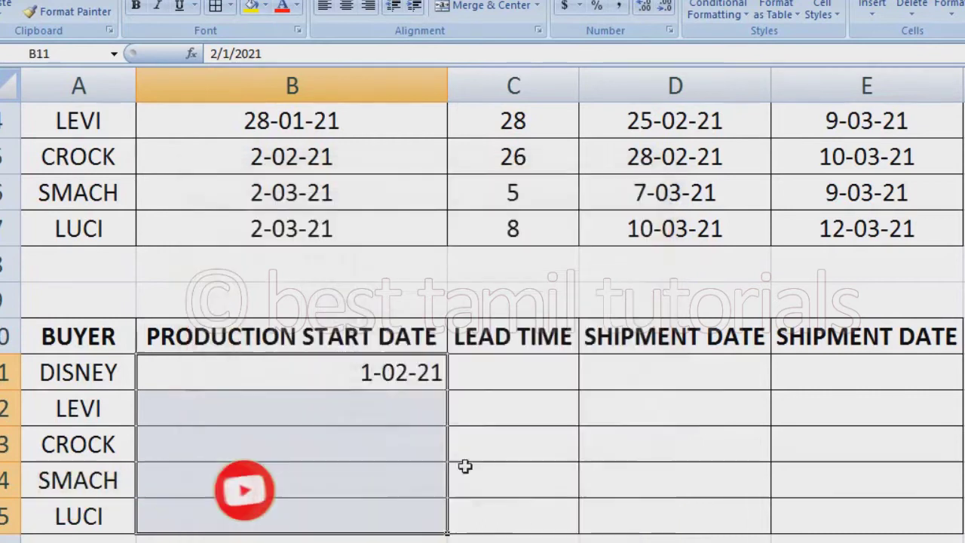
Center the production start date cells B11:B15 horizontally
scroll(459, 436, "down", 2)
scroll(430, 326, "up", 1)
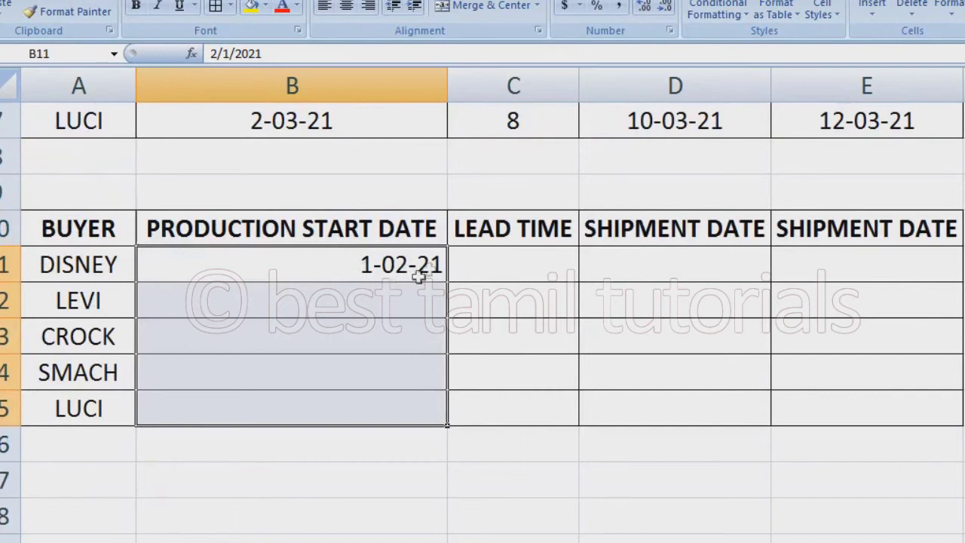
left_click(345, 6)
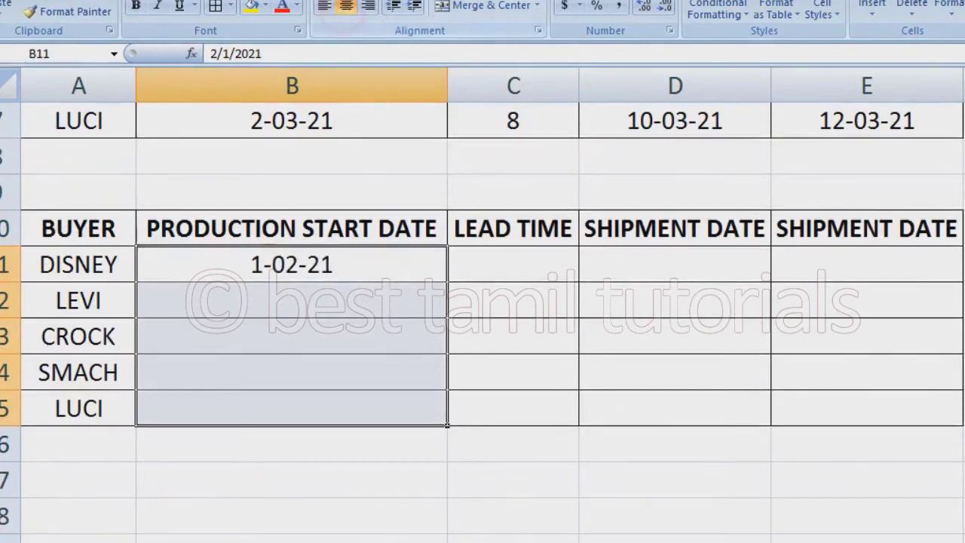
Enter the production start dates 02/05/2021 for LEVI in B12 and 02/08/2021 for CROCK in B13
key("Down")
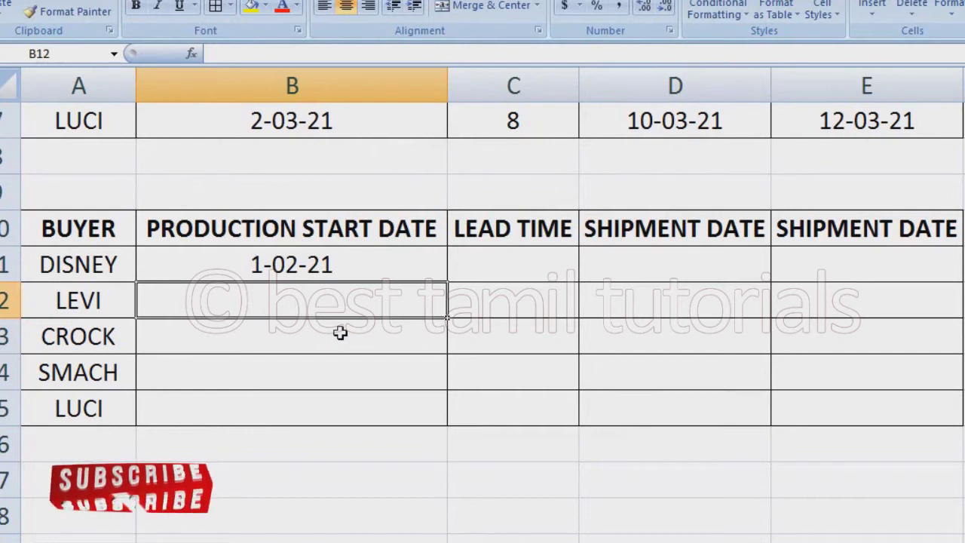
type("02/")
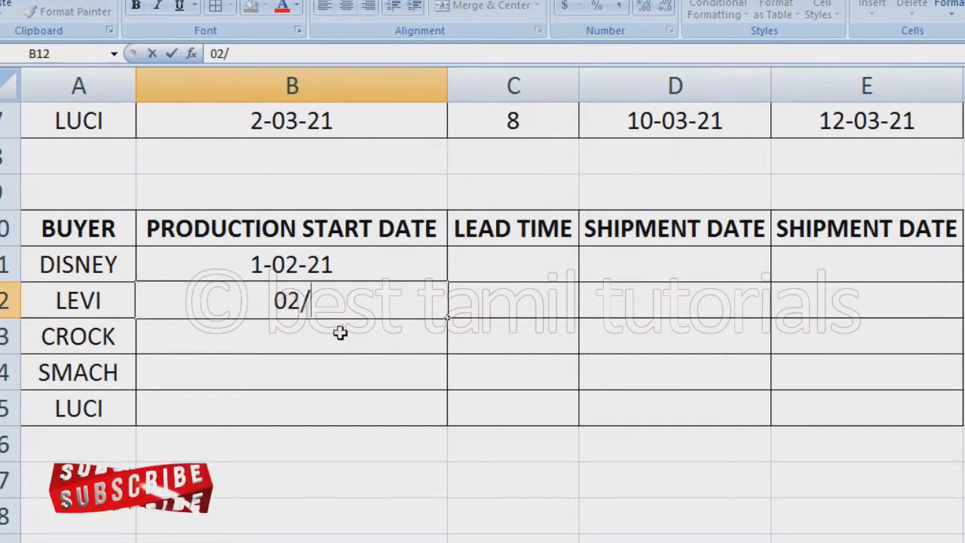
type("05/2021")
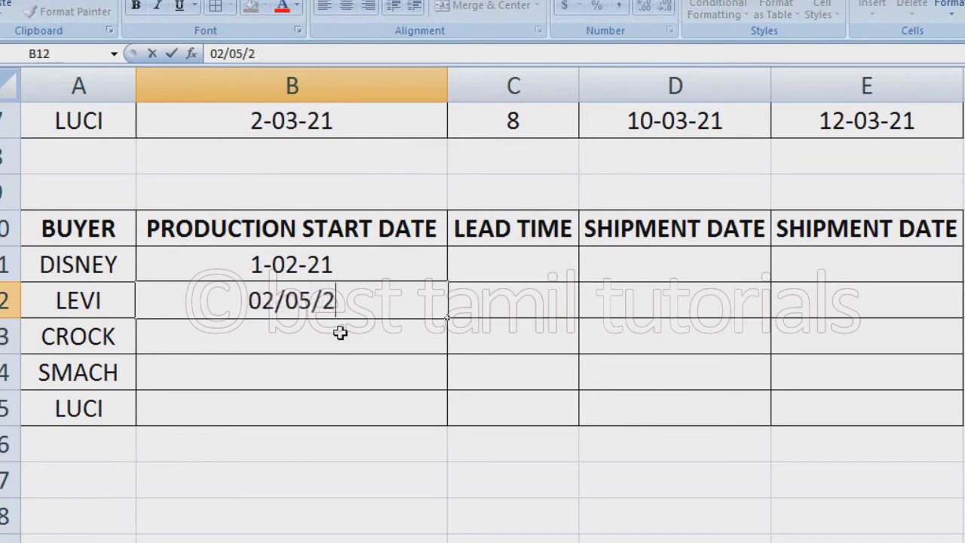
key("Return")
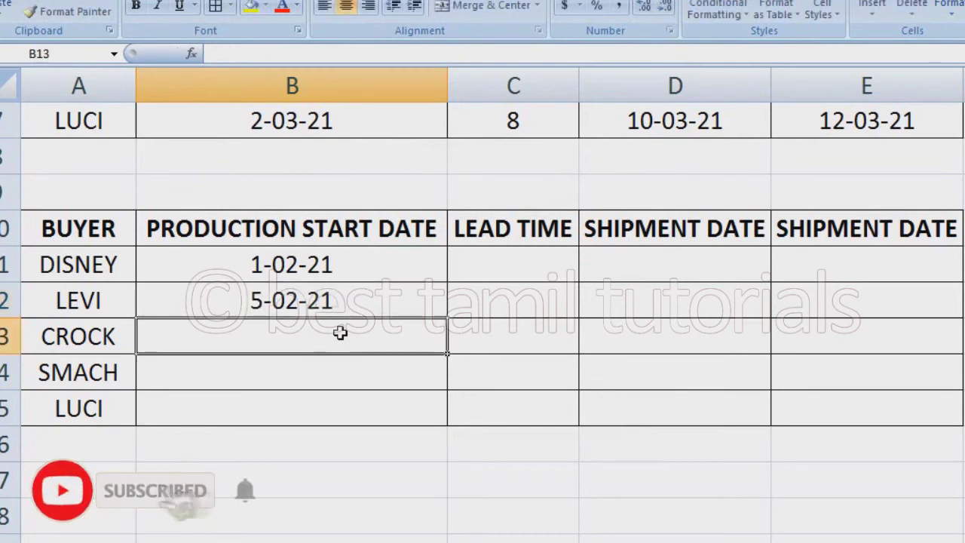
type("02")
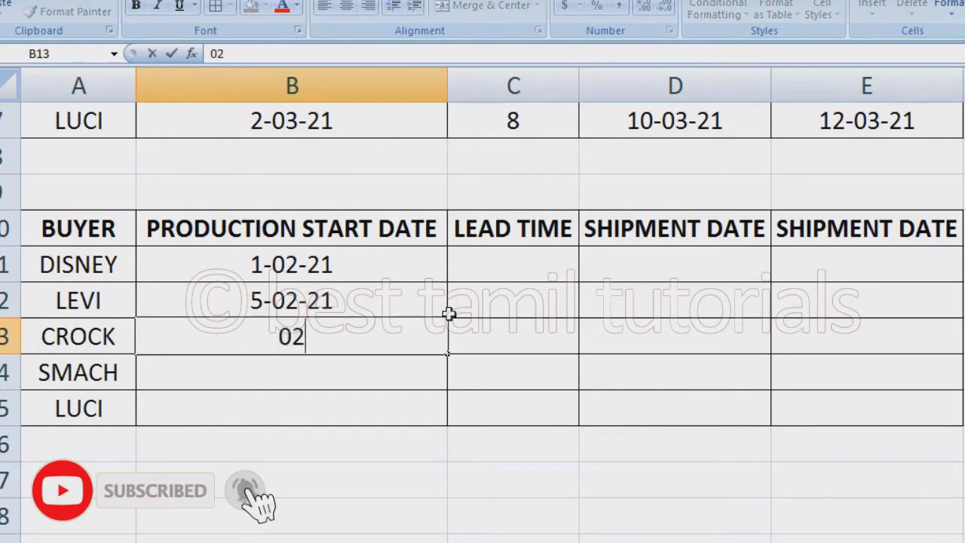
type("/08/2021")
key("Return")
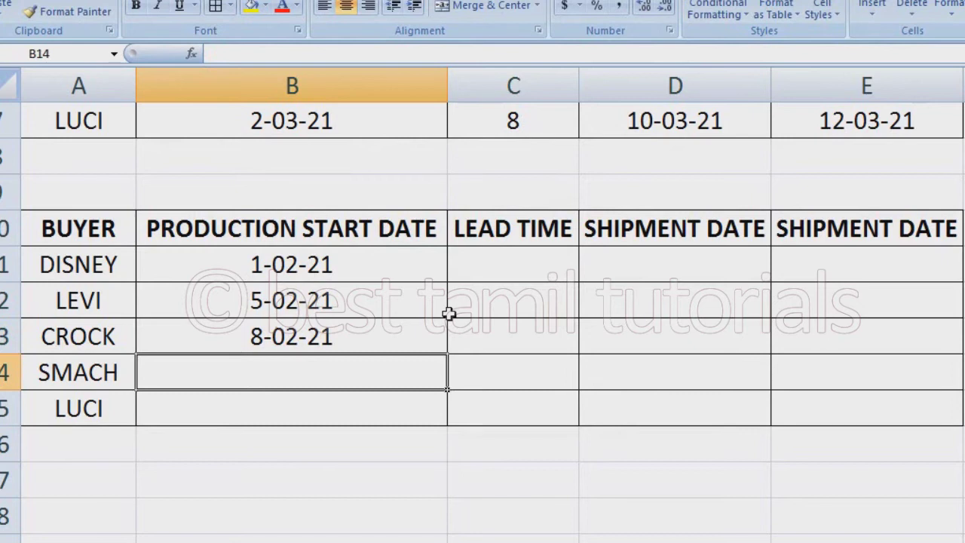
Enter the production start dates 02/15/2021 for SMACH in B14 and 02/25/2021 for LUCI in B15
type("02/")
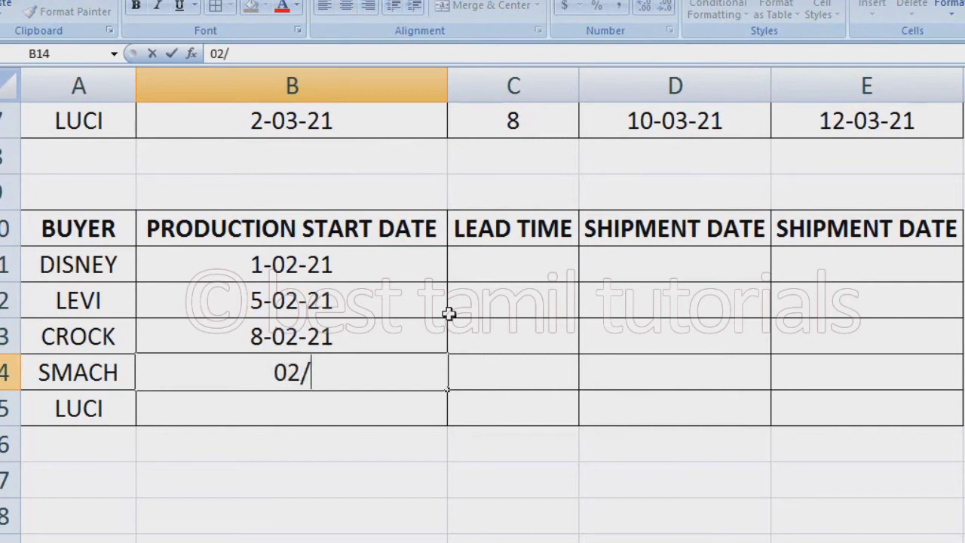
type("15/2021")
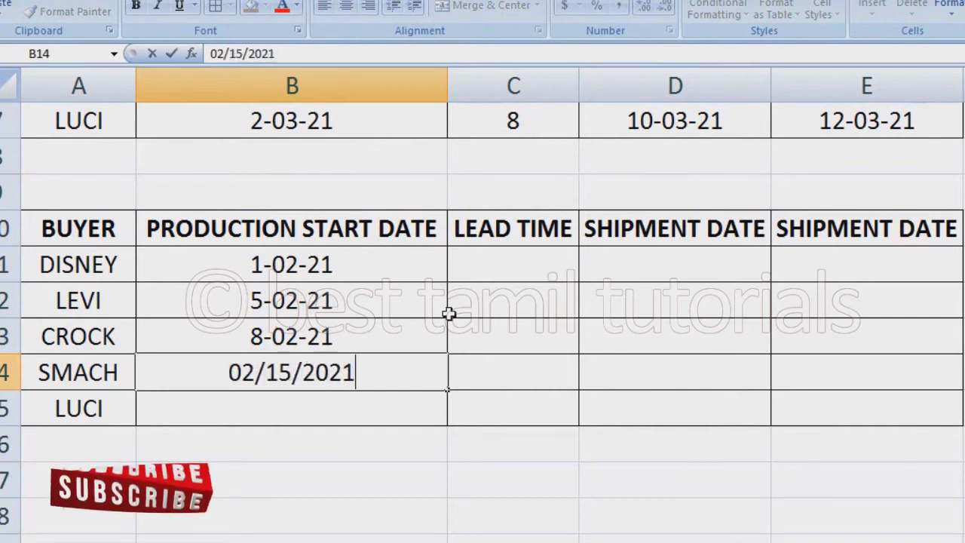
key("Return")
type("25")
key("BackSpace")
type("02/25/2021")
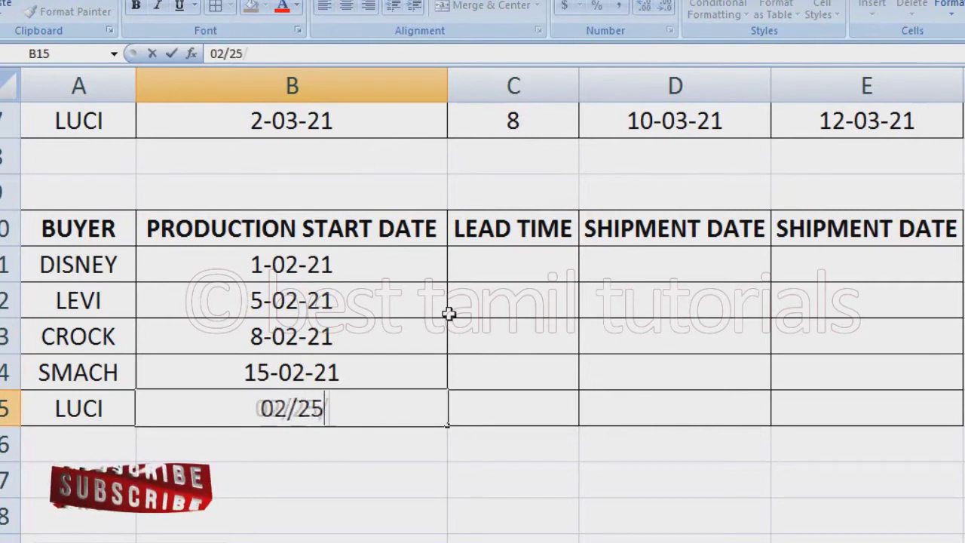
key("Return")
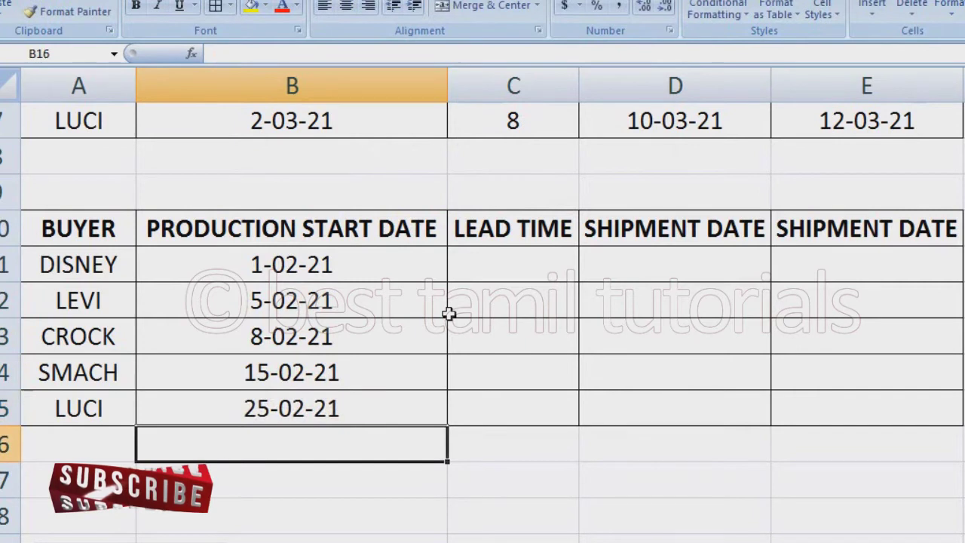
Enter the lead times 25 for DISNEY in C11 and 26 for LEVI in C12
key("Right")
key("Up")
key("Up")
key("Up")
key("Up")
key("Up")
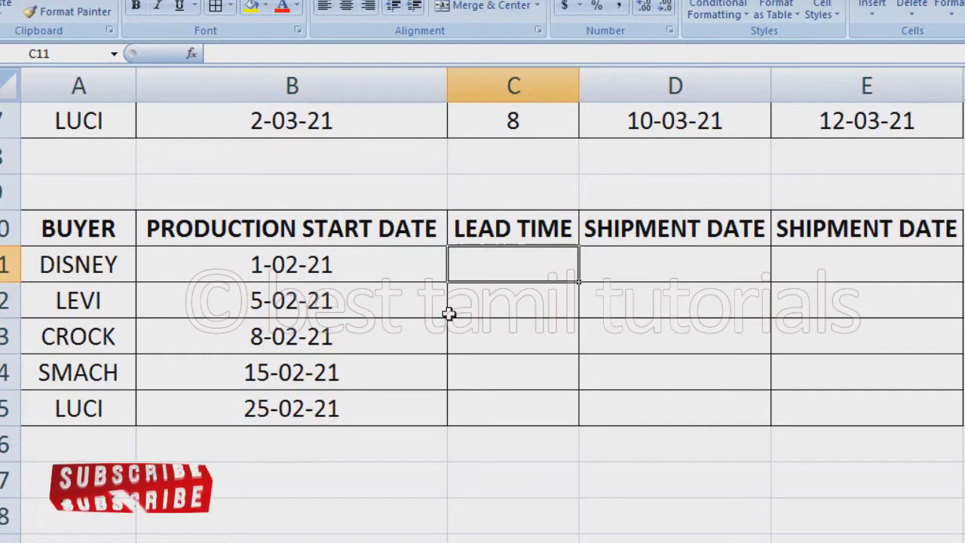
type("25")
key("Return")
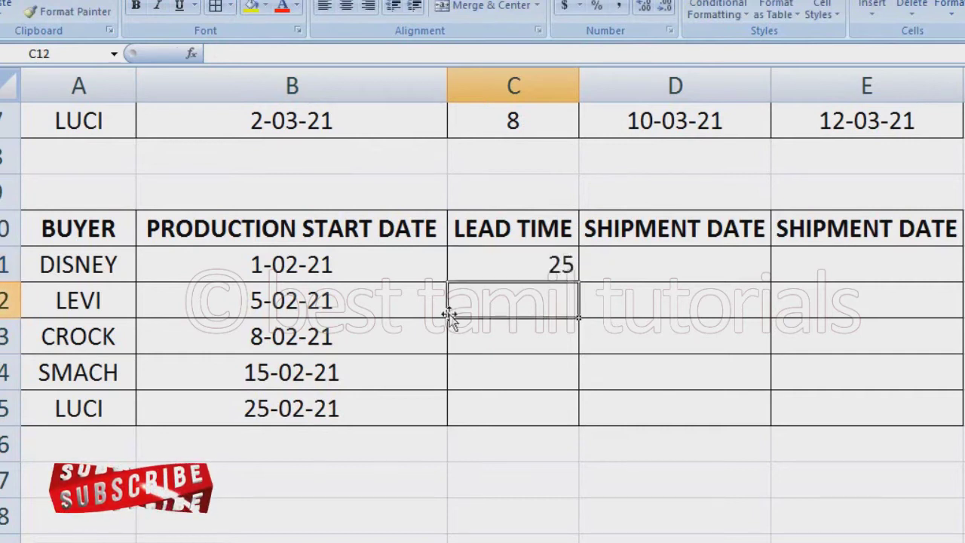
type("26")
key("Return")
Enter the lead times 30 for CROCK in C13, 60 for SMACH in C14 and 15 for LUCI in C15
type("30")
key("Return")
type("60")
key("Return")
type("15")
key("Return")
Calculate DISNEY's shipment date in D11 with the formula =WORKDAY(B11,C11)
key("Right")
key("Up")
key("Up")
key("Up")
key("Up")
key("Up")
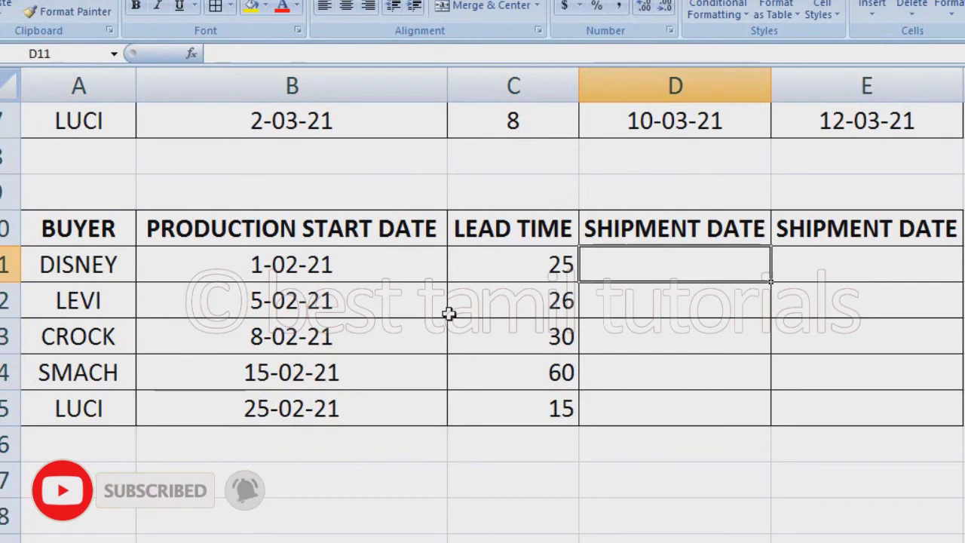
type("=")
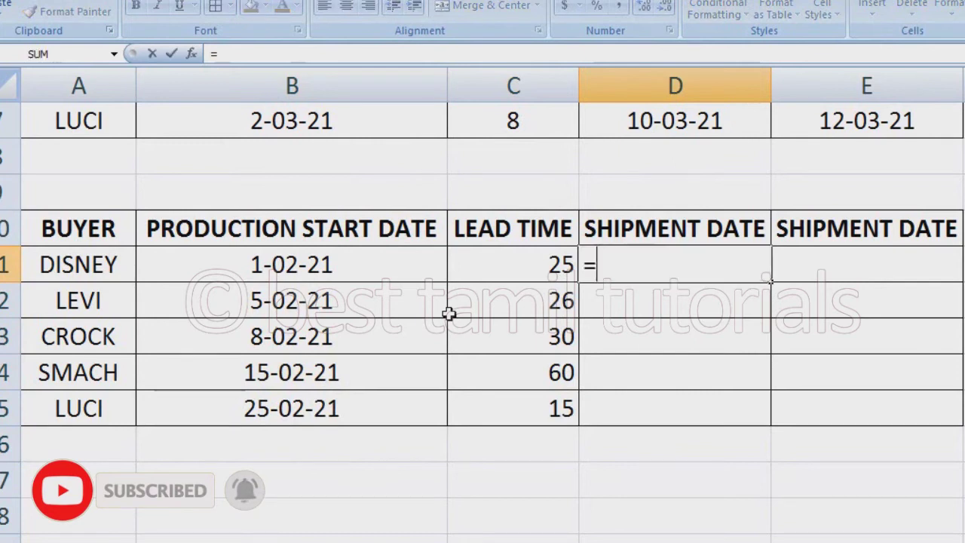
type("WORK")
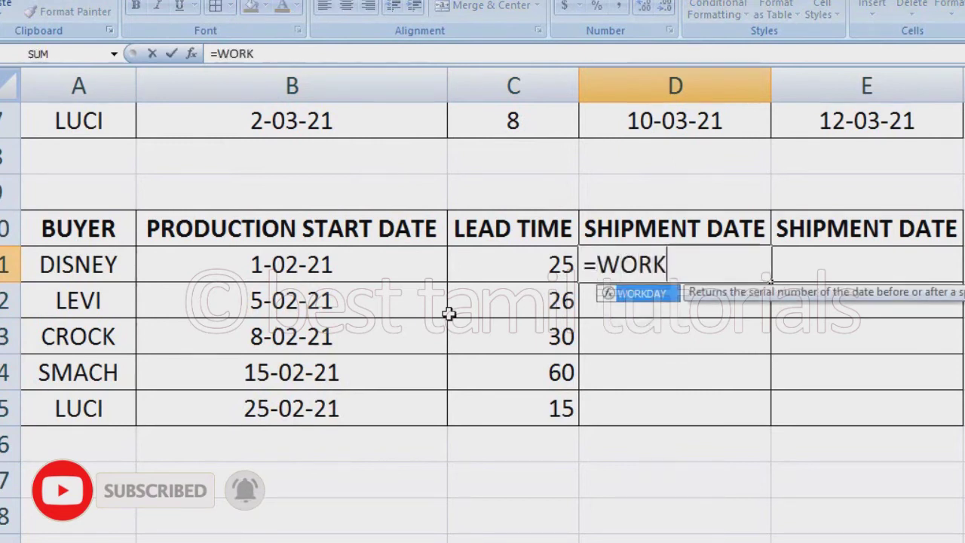
type("DAY")
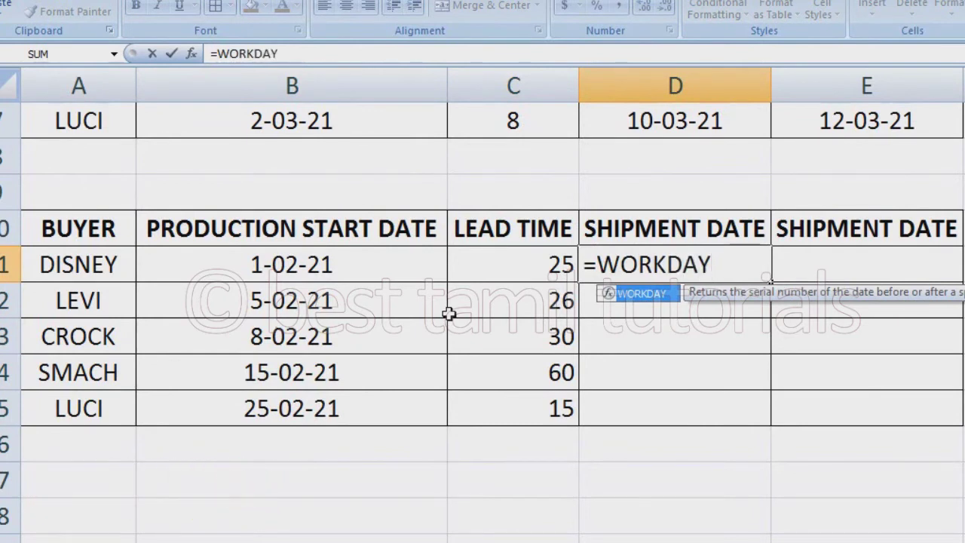
type("(")
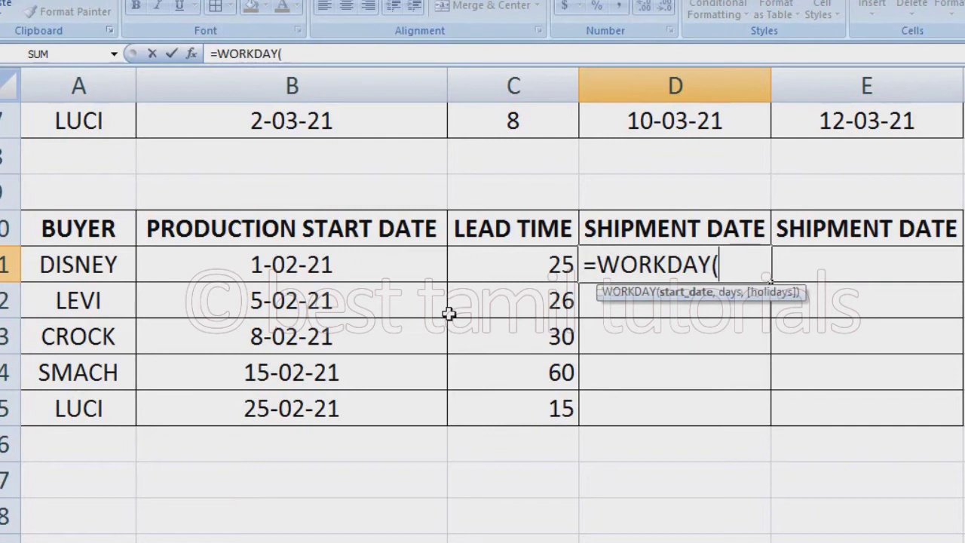
left_click(368, 268)
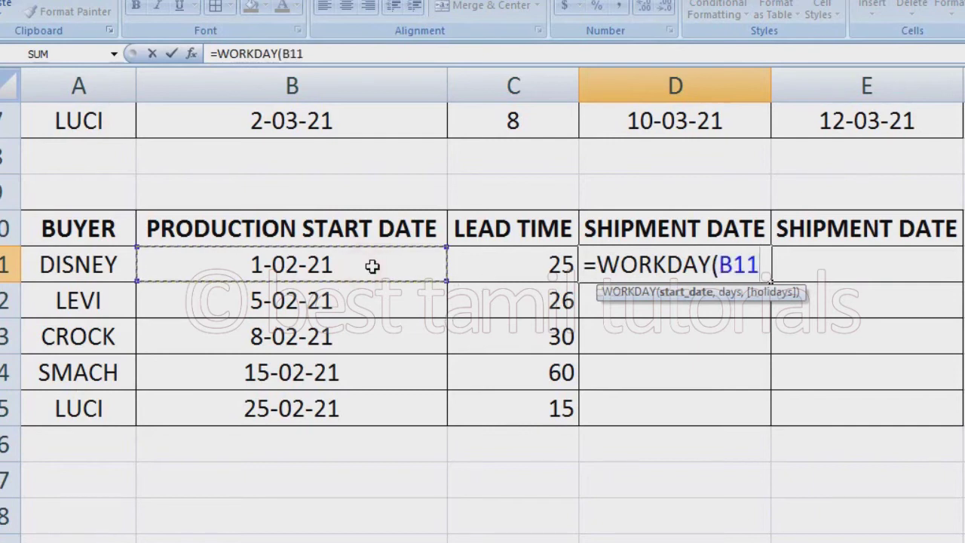
type(",")
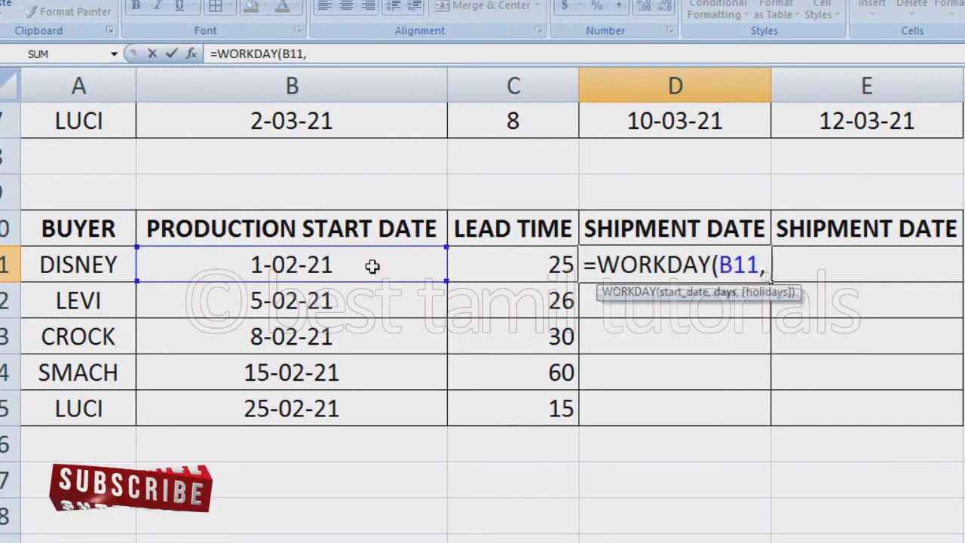
left_click(504, 268)
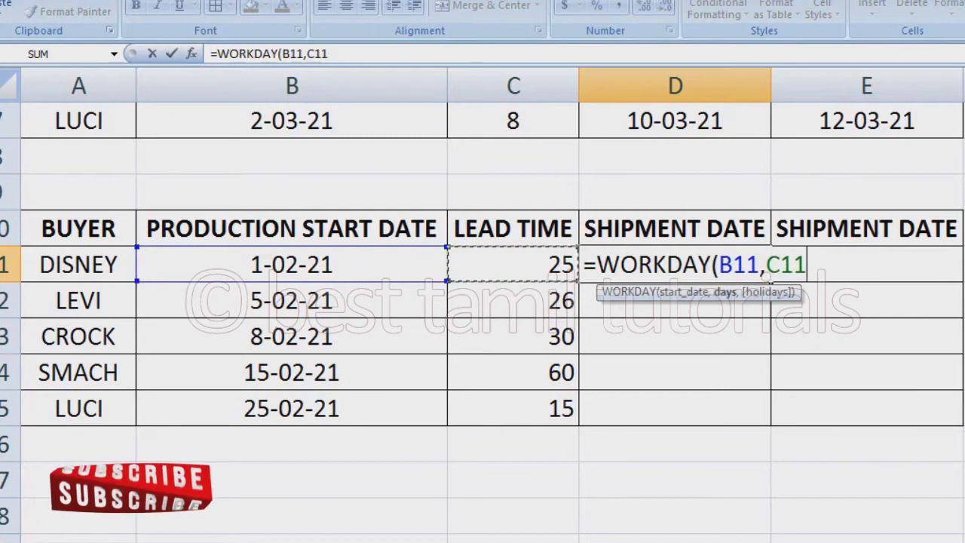
type(")")
key("Return")
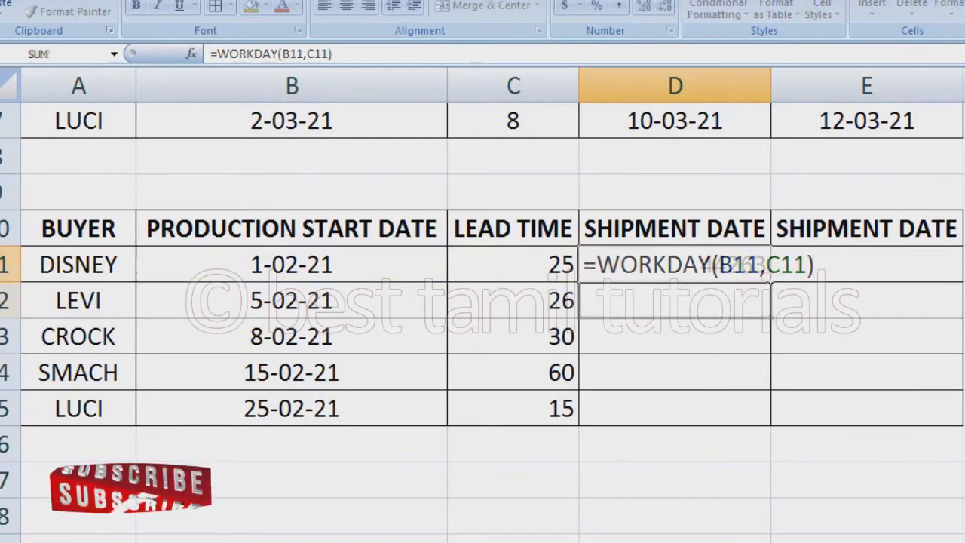
key("Return")
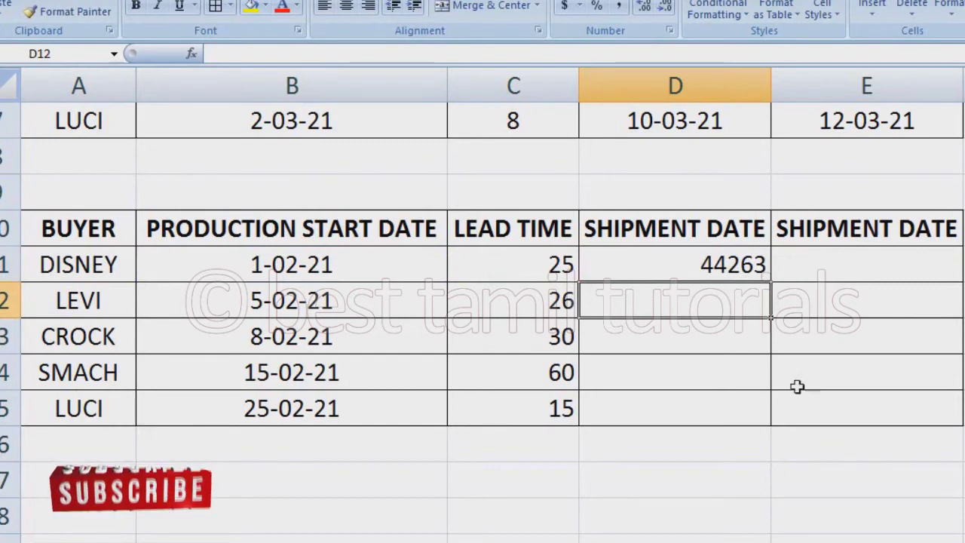
Apply the custom date format d-mm-yy to the shipment date cells D11:D15
left_click(732, 264)
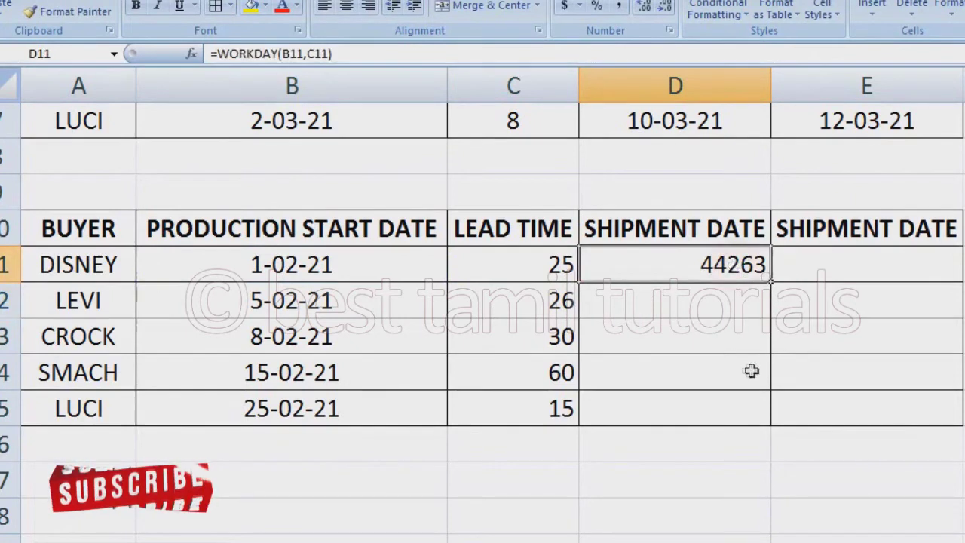
left_click(753, 411, "shift")
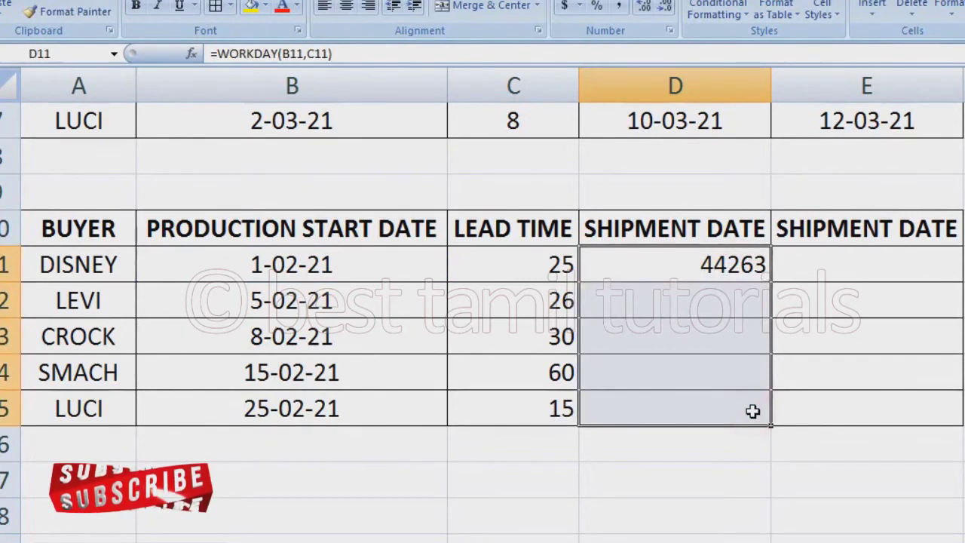
right_click(706, 403)
left_click(749, 331)
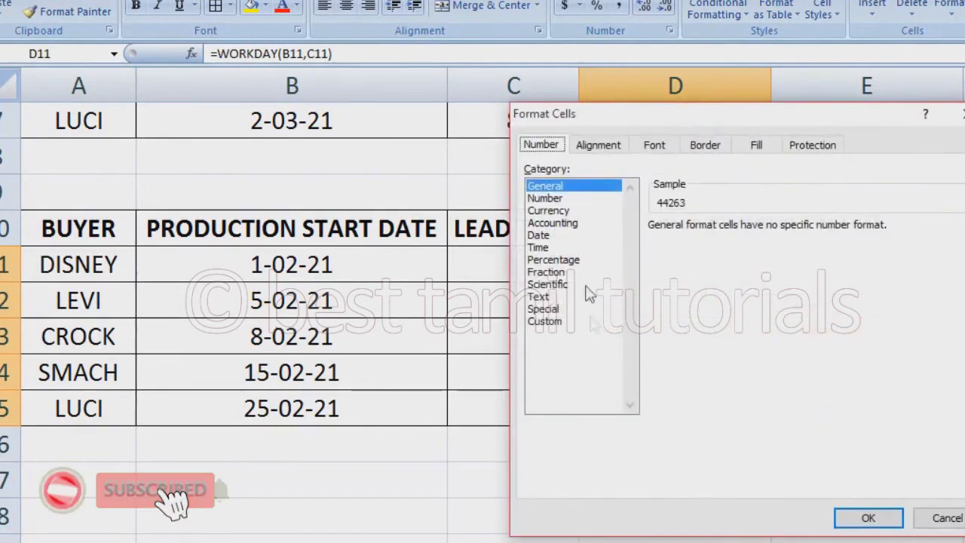
left_click(539, 235)
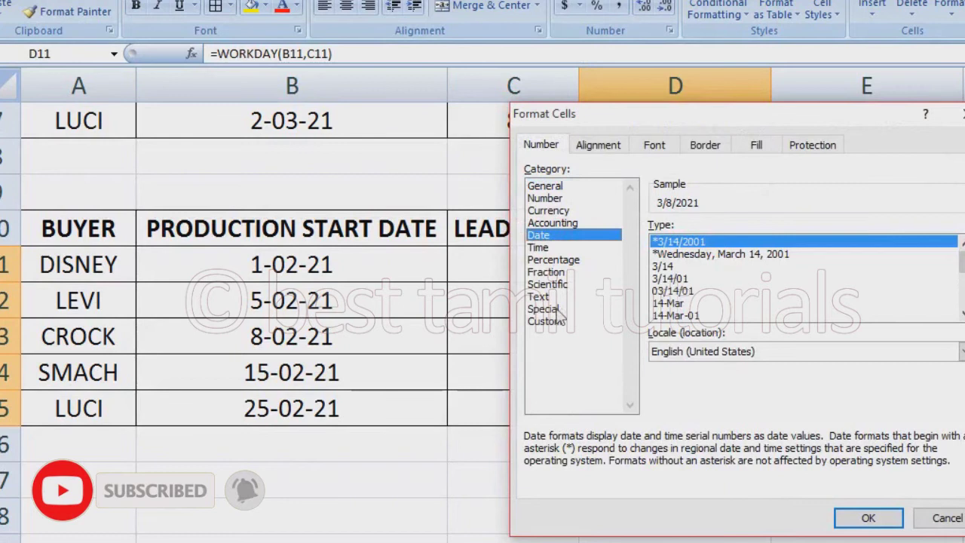
left_click(599, 323)
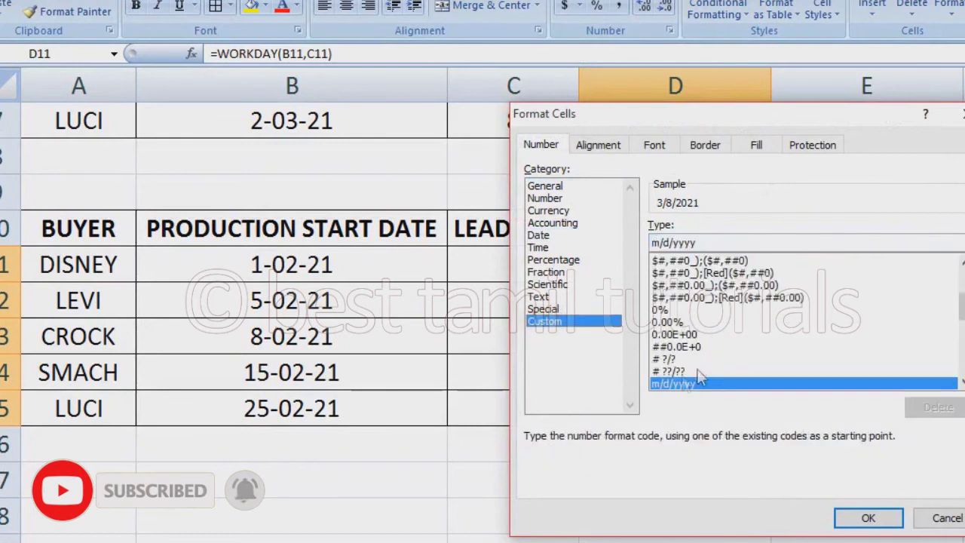
left_click(689, 335)
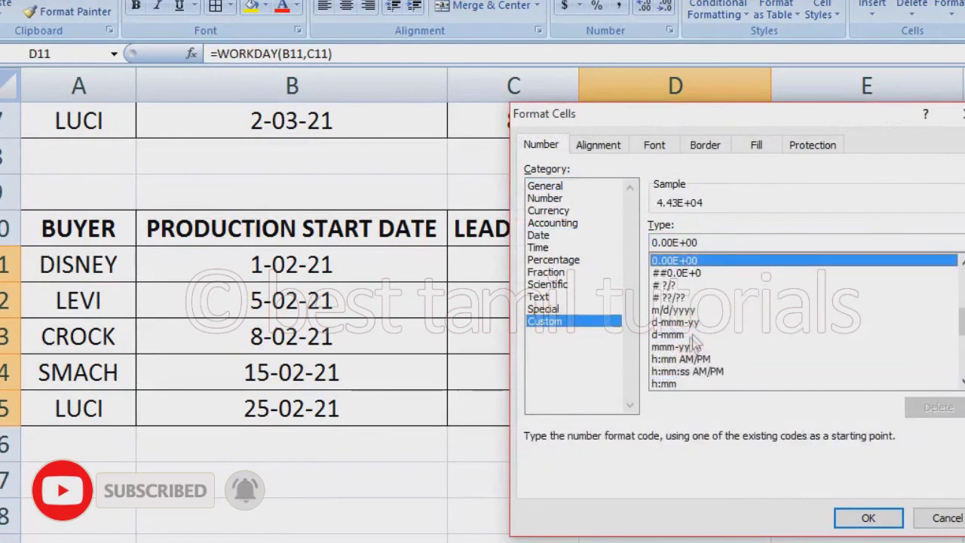
left_click(686, 323)
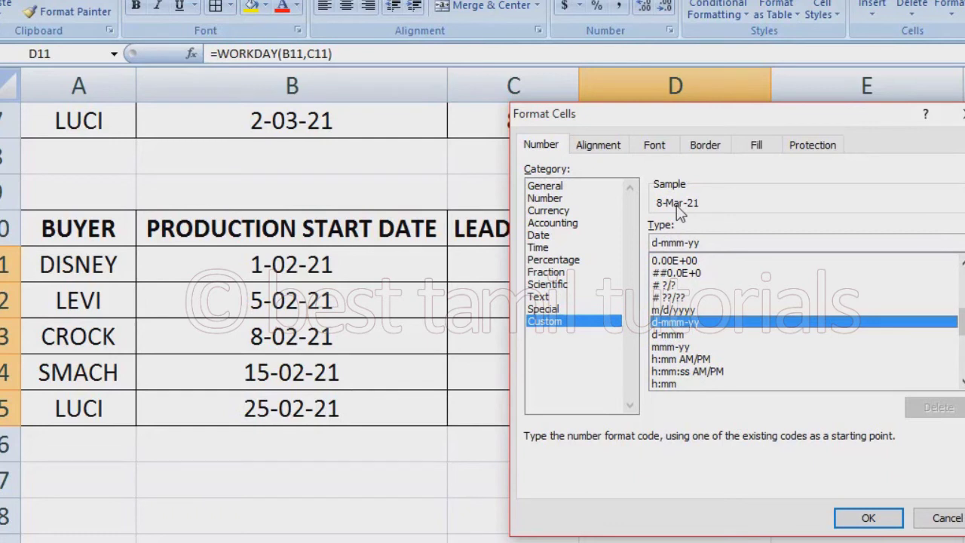
key("BackSpace")
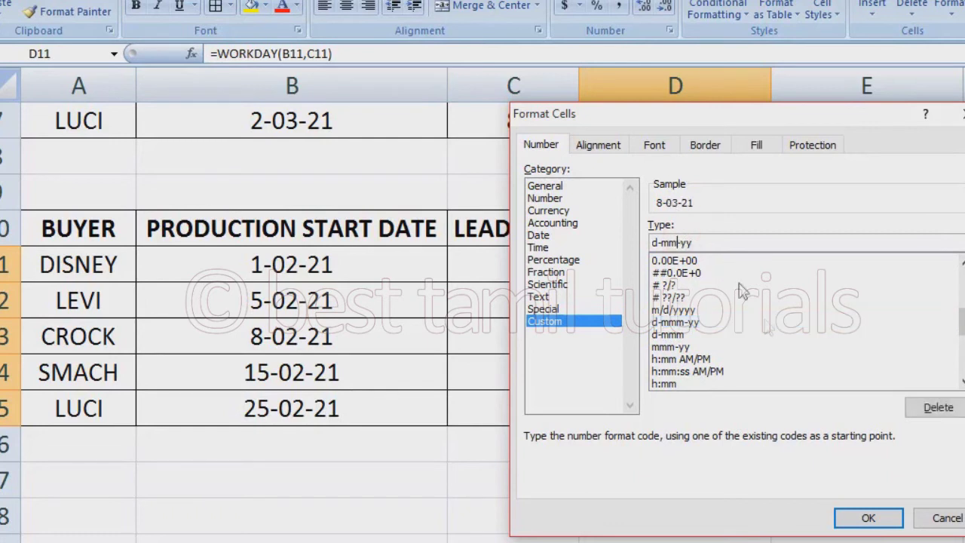
left_click(869, 518)
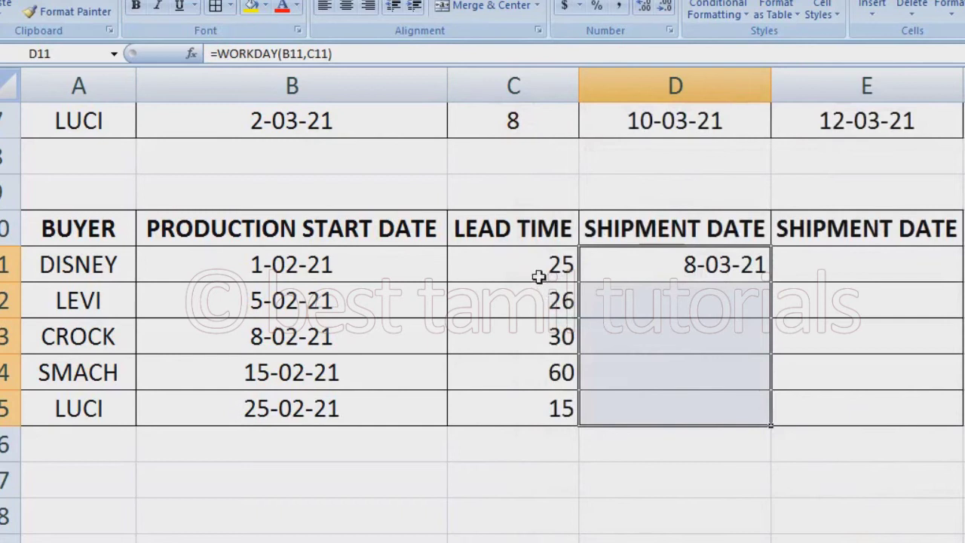
Set DISNEY's lead time in C11 to 5 and open the system calendar to check the shipment date
left_click(558, 264)
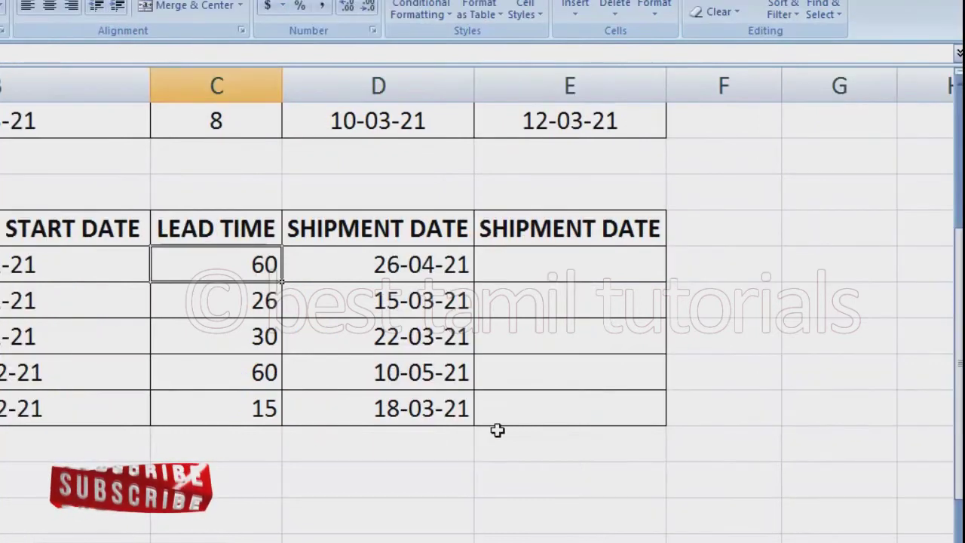
type("5")
key("Return")
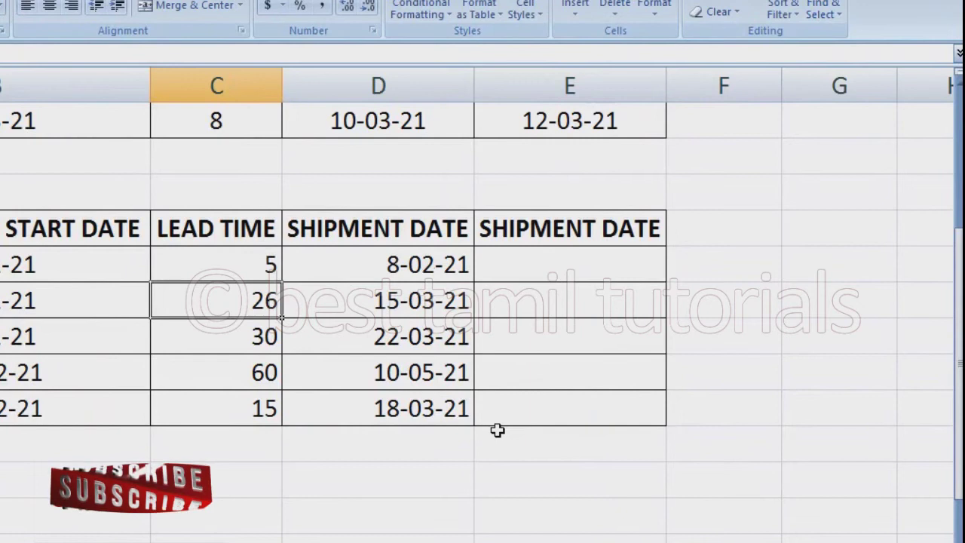
left_click(256, 269)
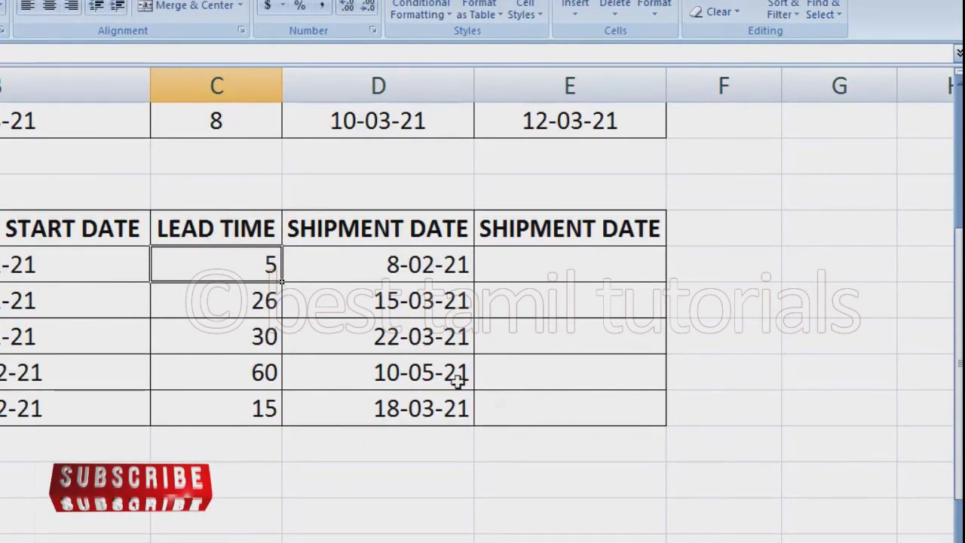
key("super+alt+d")
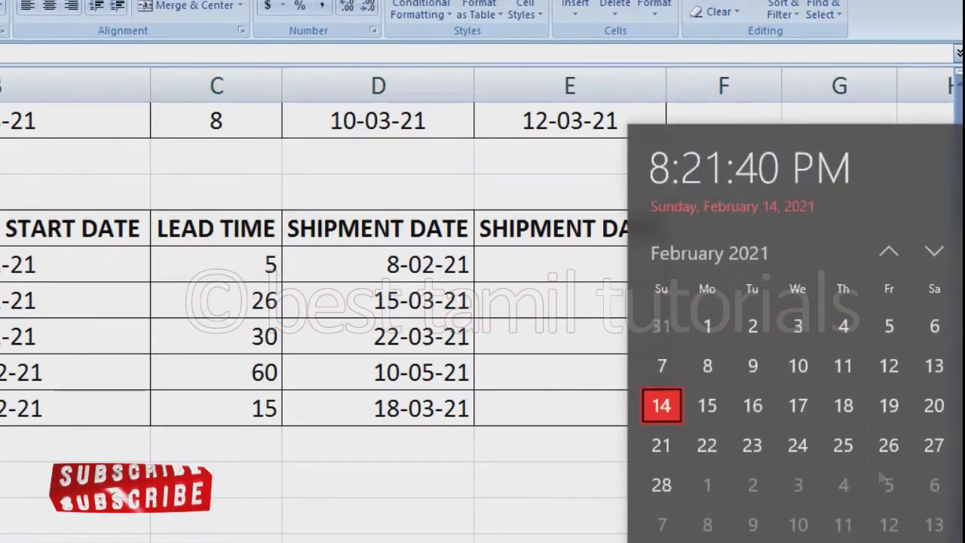
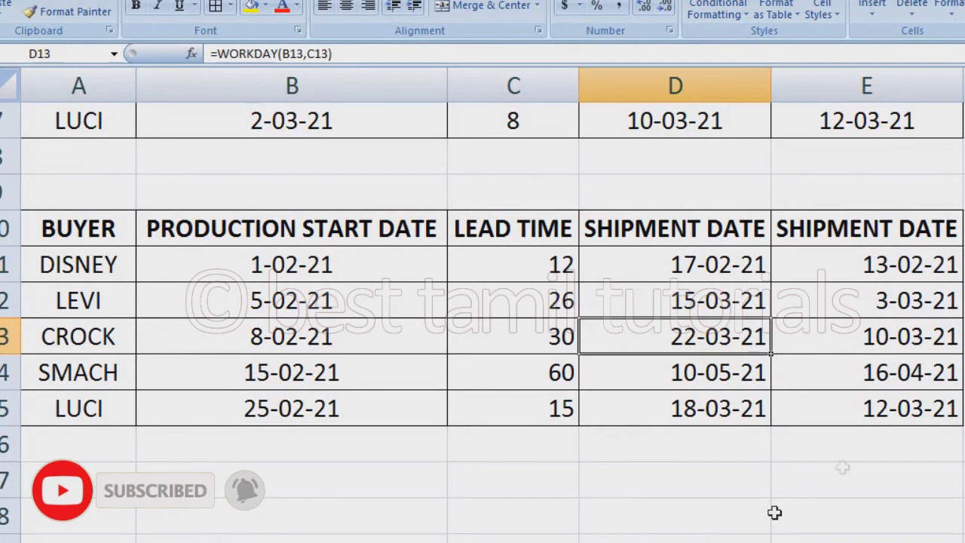
Calculate DISNEY's second shipment date in E11 by adding the lead time to the start date with =B11+C11
left_click(905, 258)
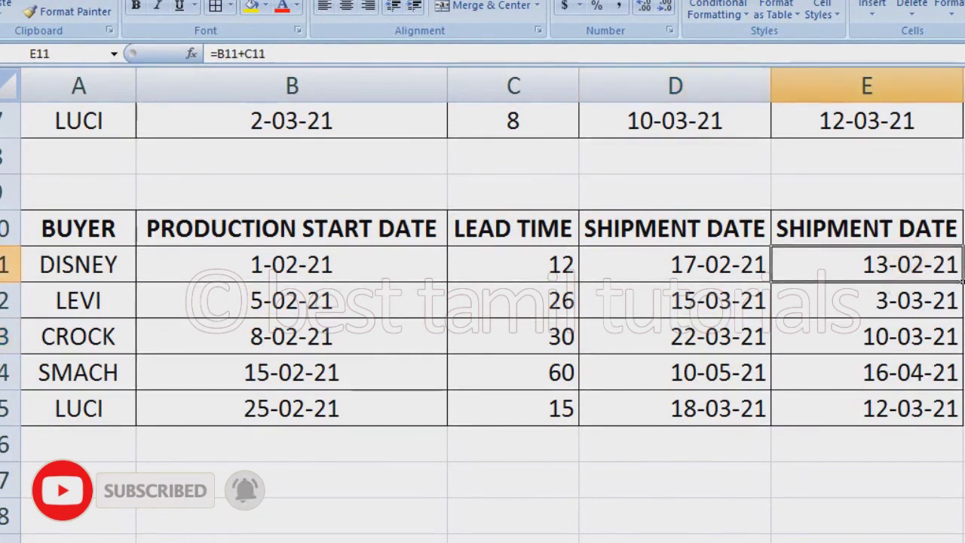
left_click(740, 263)
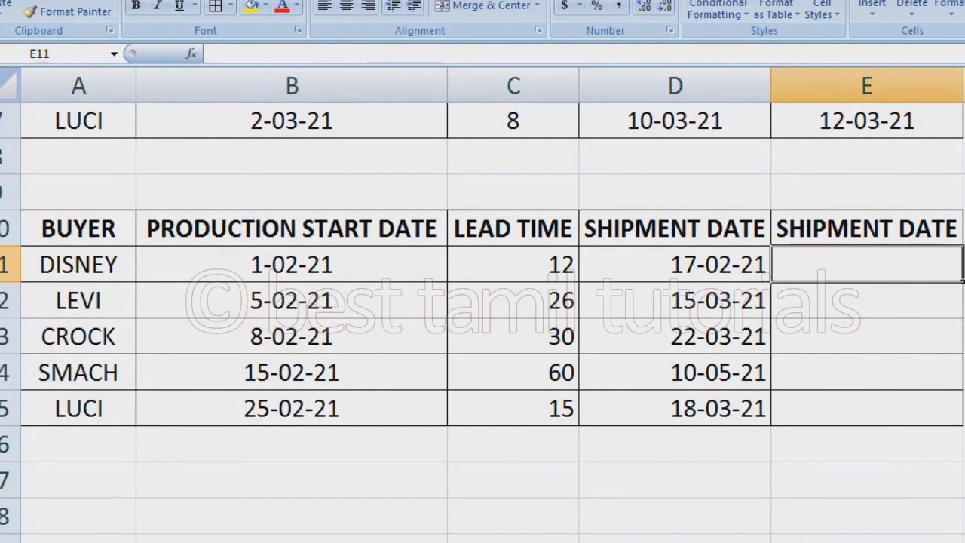
type("=")
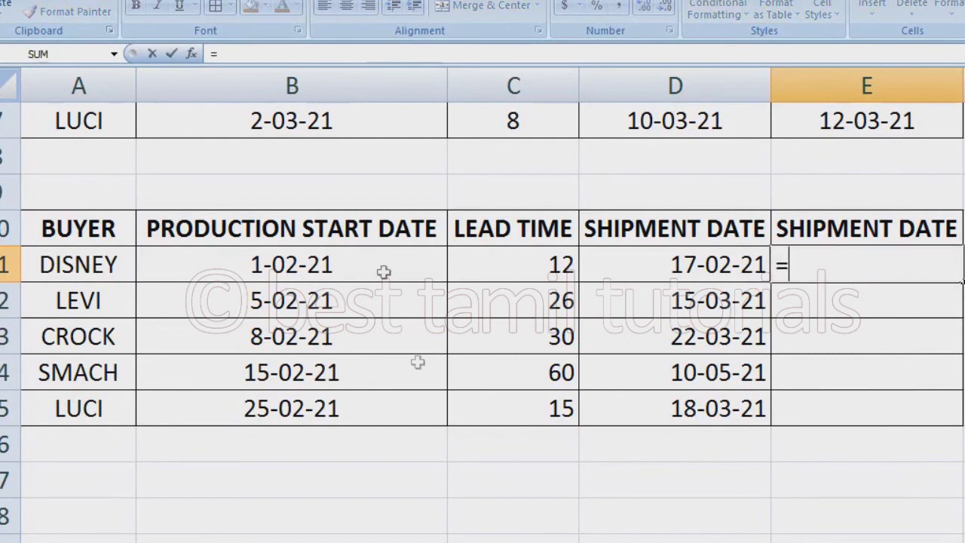
left_click(352, 274)
type("+")
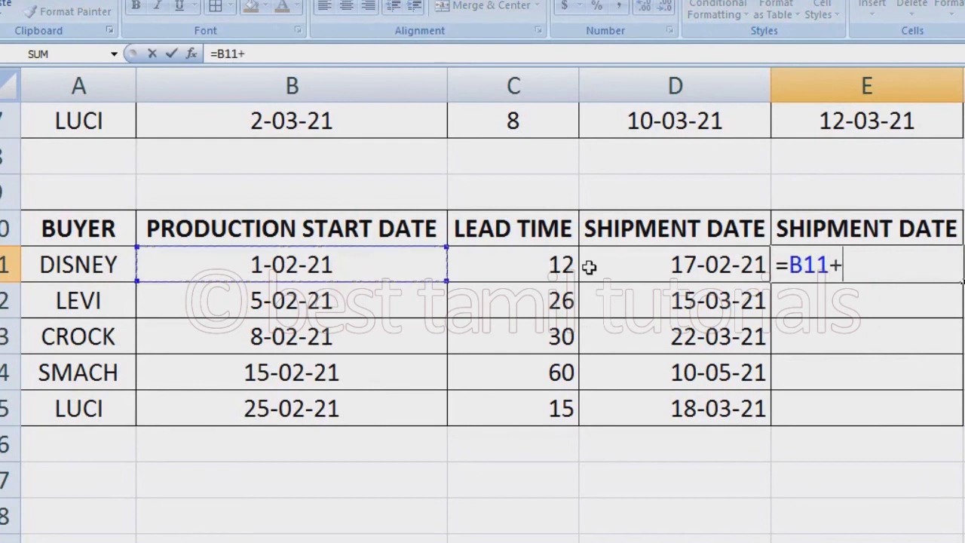
left_click(494, 271)
key("Return")
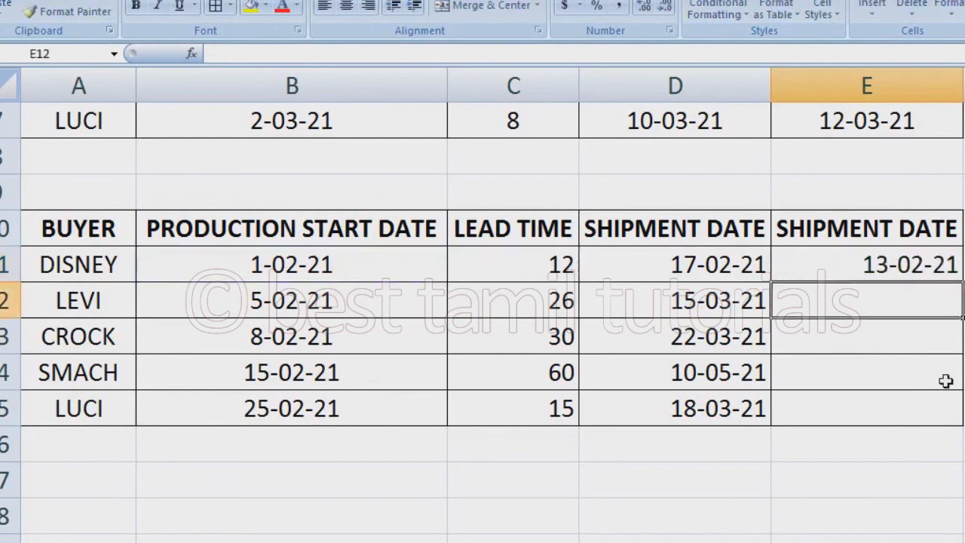
Fill the E11 formula down through E15 and select CROCK's shipment dates in E13 and D13 for comparison
left_click(949, 270)
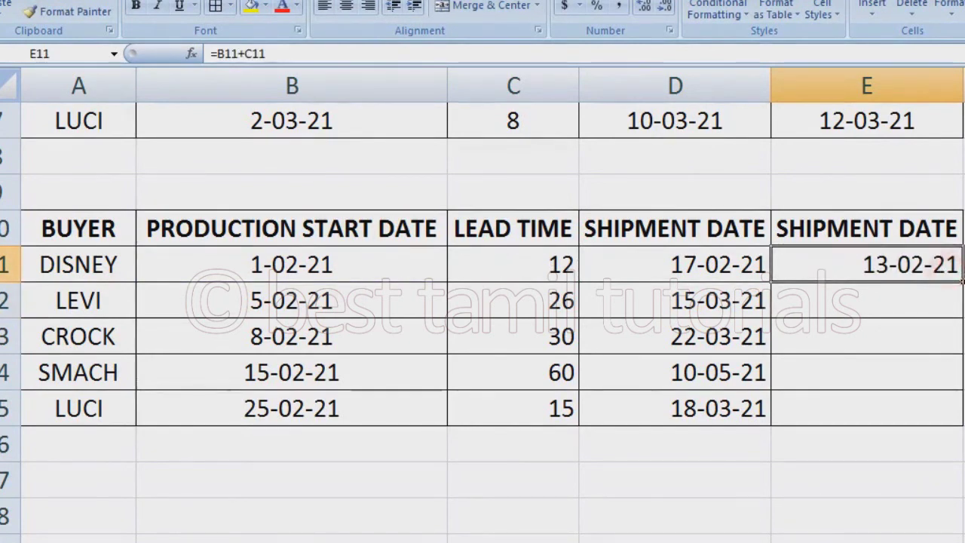
double_click(962, 281)
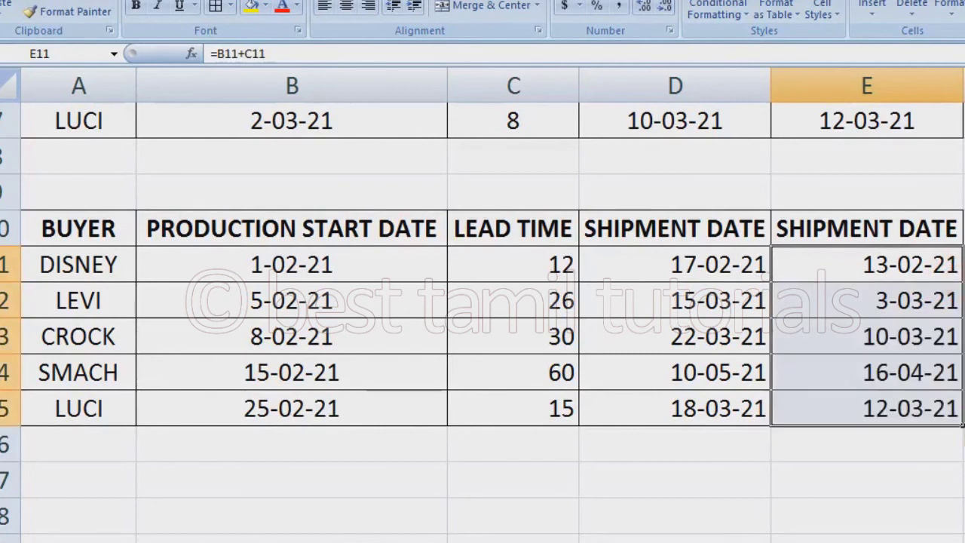
left_click(890, 337)
left_click(715, 357)
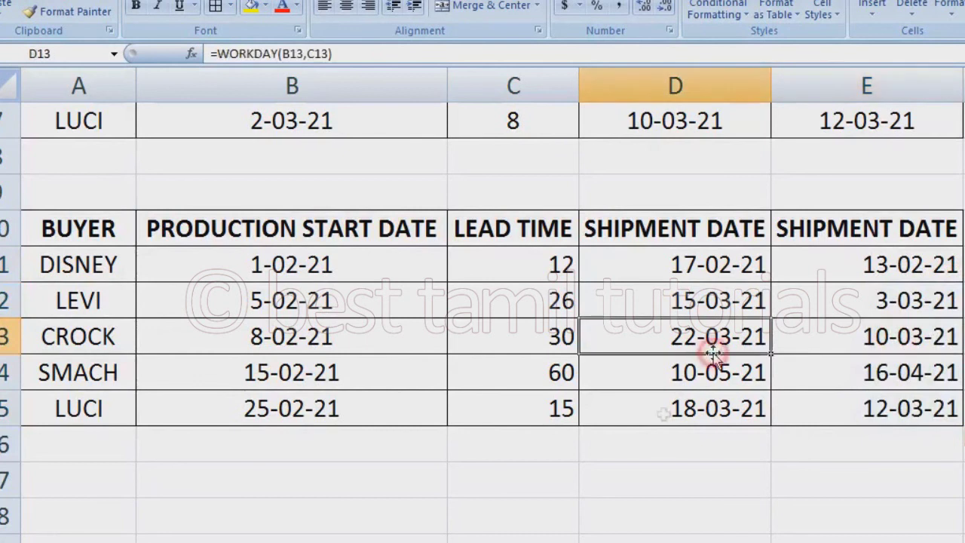